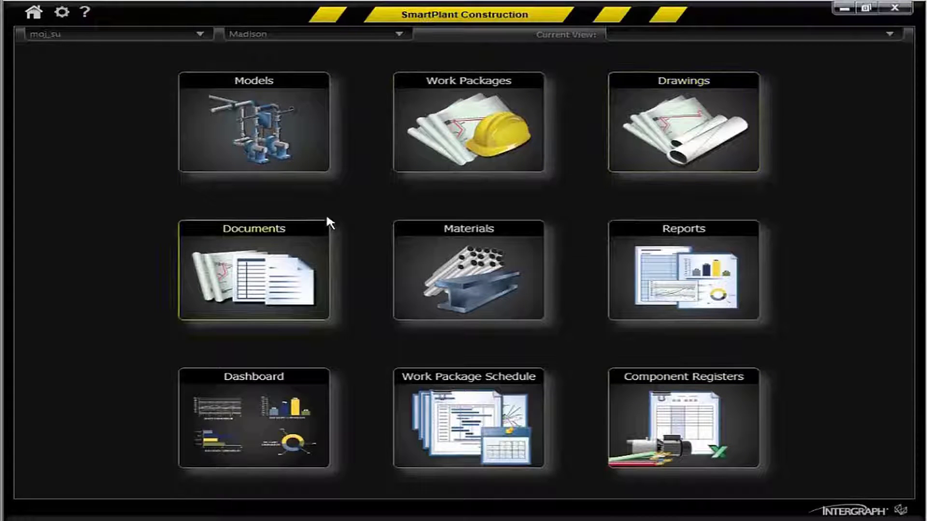
# Step: Open the work packages list and look through it for packages flagged as changed
pyautogui.click(472, 143)
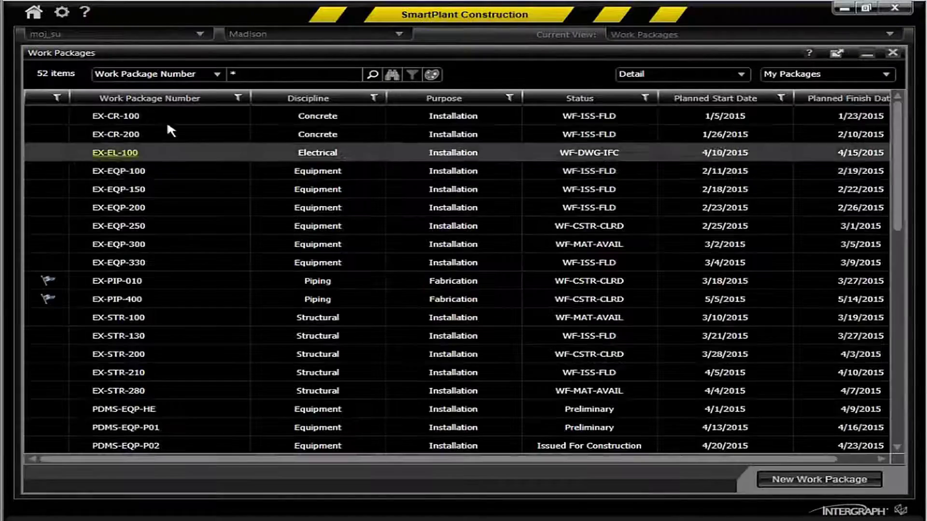
pyautogui.scroll(-3, 198, 165)
pyautogui.scroll(-7, 190, 168)
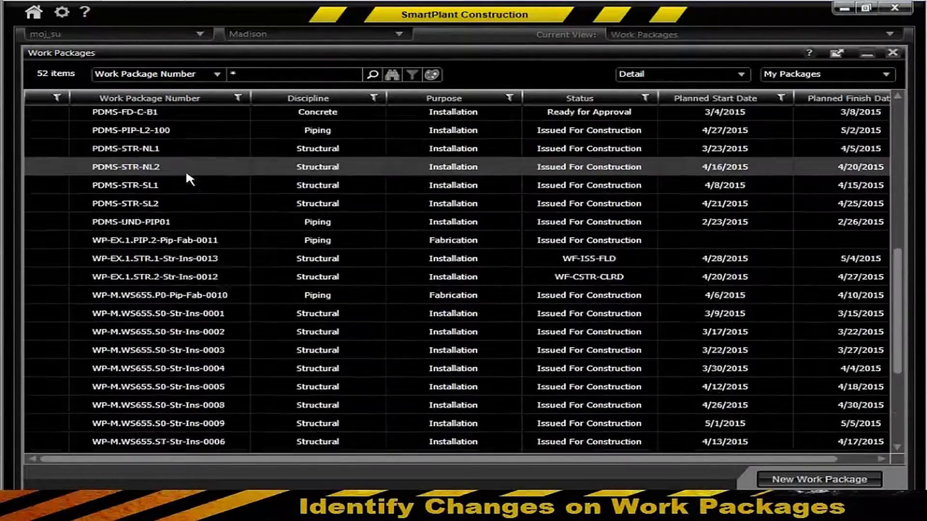
pyautogui.scroll(4, 184, 169)
pyautogui.scroll(5, 184, 169)
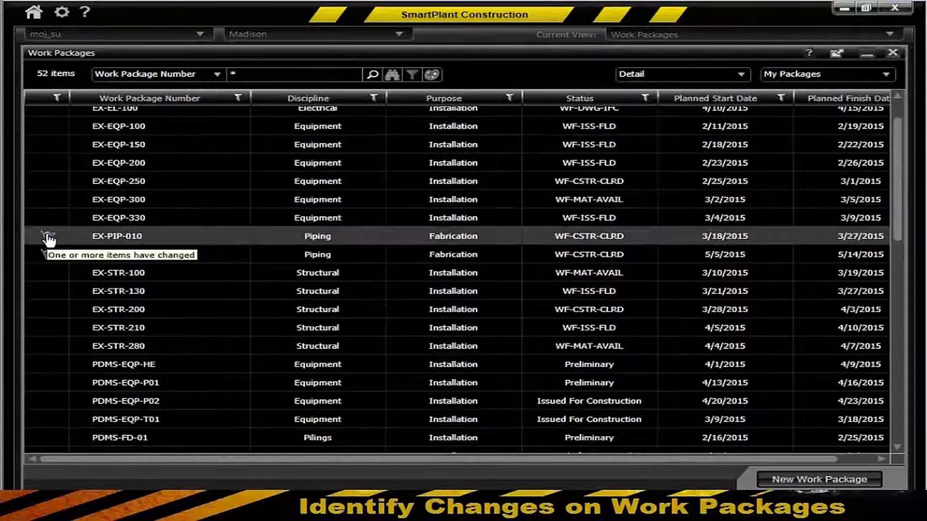
# Step: Open the drawings of flagged work package EX-PIP-010, check the change flag on drawing P-002MV, and close the package
pyautogui.rightClick(49, 238)
pyautogui.click(259, 235)
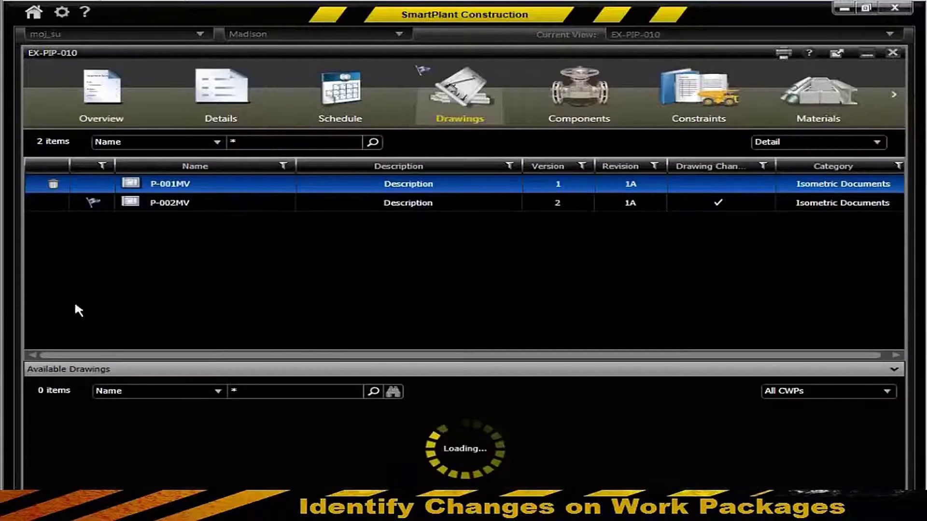
pyautogui.click(91, 207)
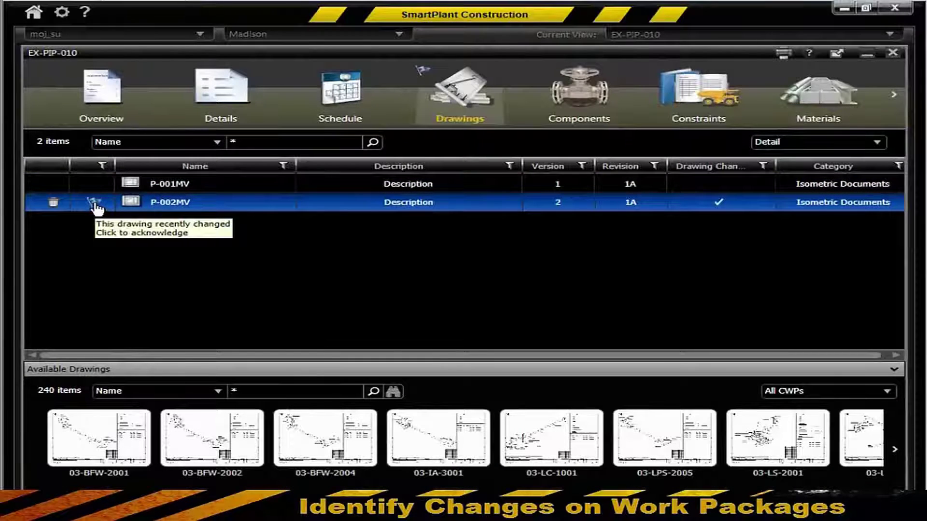
pyautogui.click(95, 205)
pyautogui.click(893, 53)
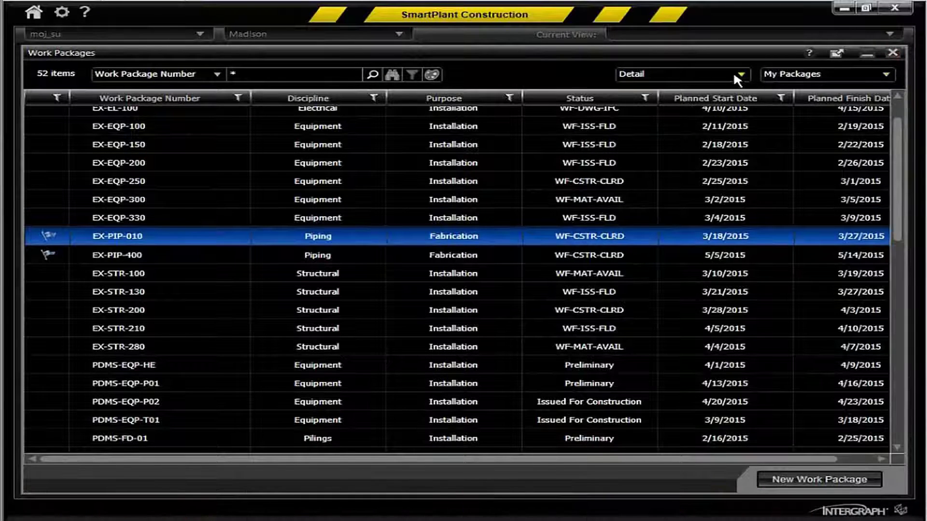
# Step: Preview the work packages as thumbnails, check the available package groups, and return to the Detail view
pyautogui.click(733, 72)
pyautogui.click(695, 91)
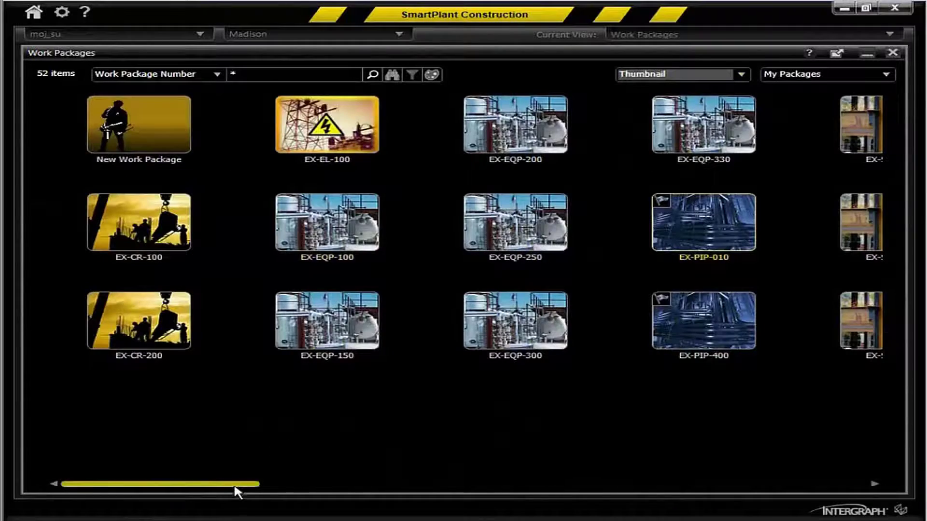
pyautogui.moveTo(242, 488); pyautogui.dragTo(126, 490)
pyautogui.click(883, 76)
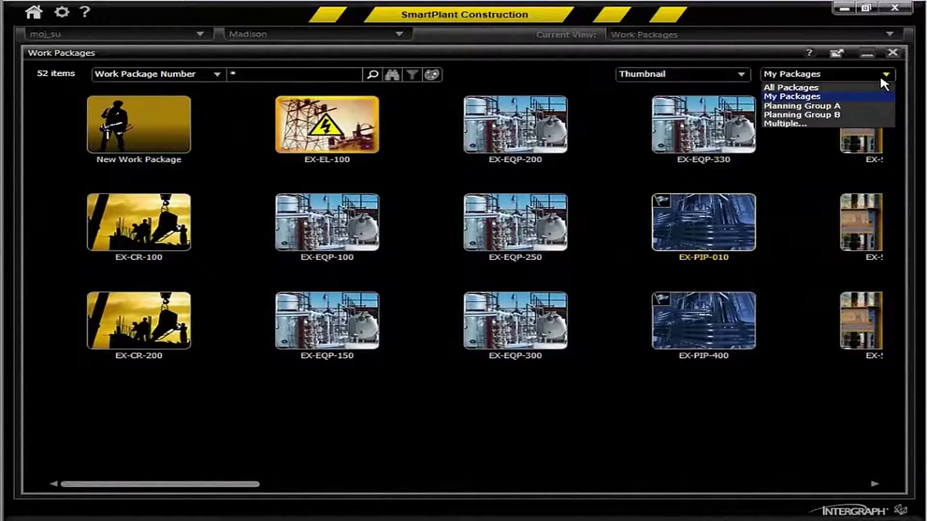
pyautogui.click(702, 71)
pyautogui.click(702, 70)
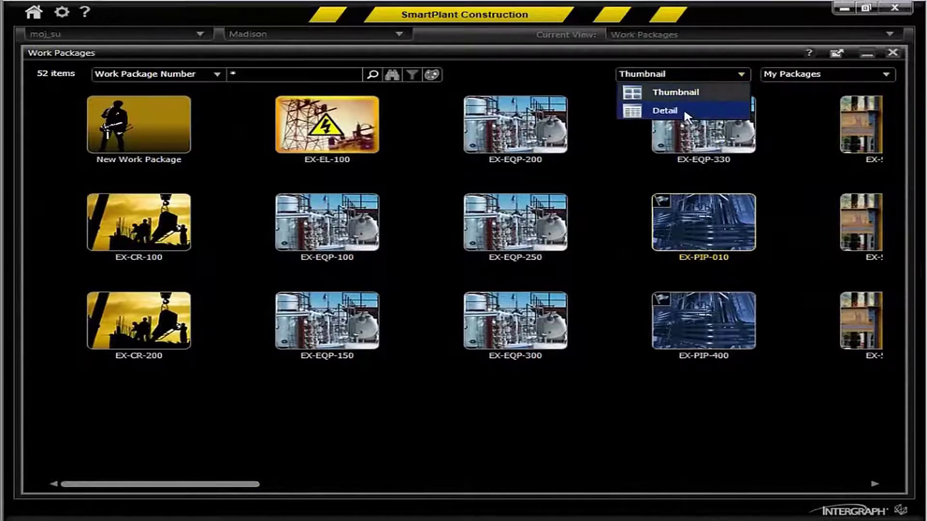
pyautogui.click(671, 110)
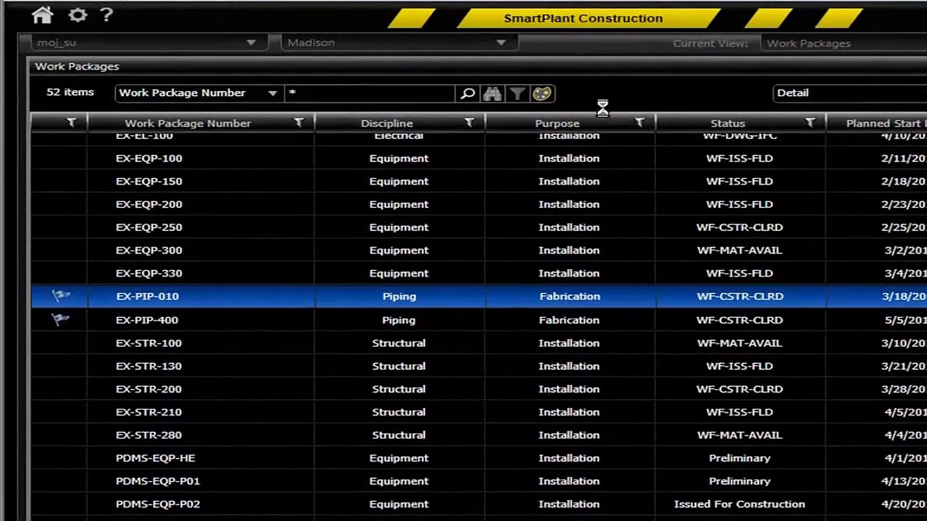
# Step: Color the work packages by enabling Issue to Field, Materials Not Available, Waiting for IFC Drawings and Waiting for Constraint Clearance
pyautogui.click(502, 88)
pyautogui.click(550, 136)
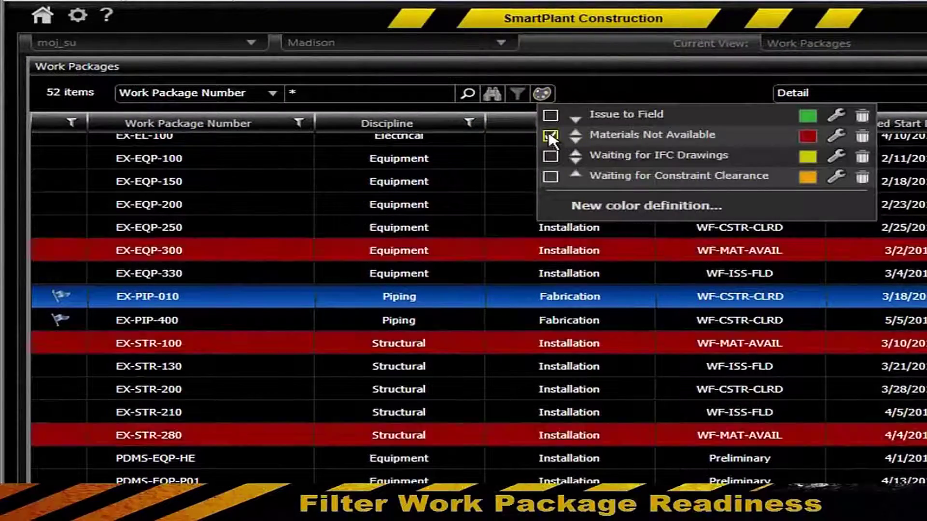
pyautogui.click(547, 115)
pyautogui.click(550, 156)
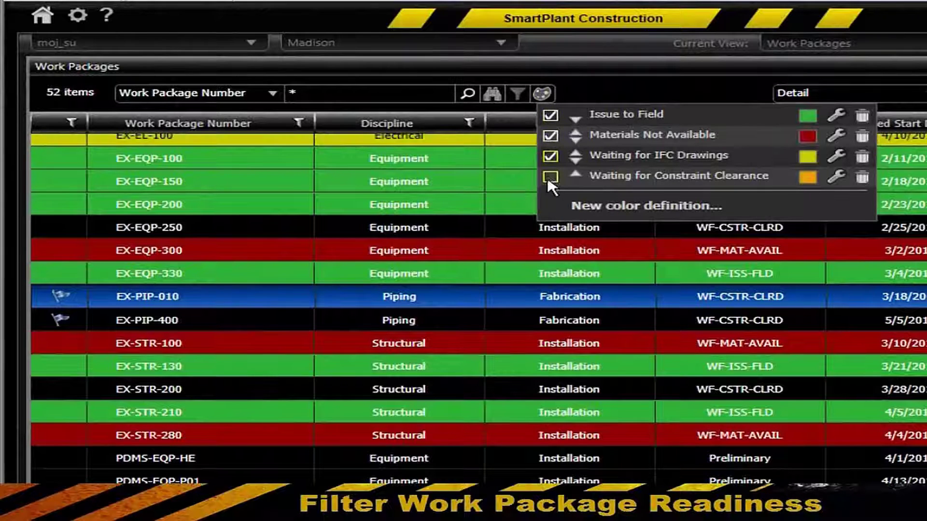
pyautogui.click(550, 178)
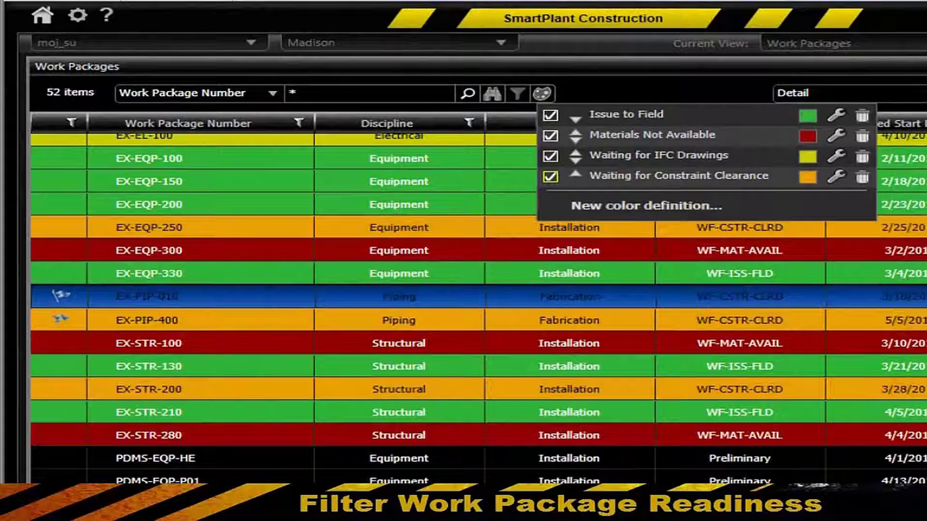
pyautogui.press('Escape')
pyautogui.scroll(2, 478, 309)
pyautogui.click(555, 95)
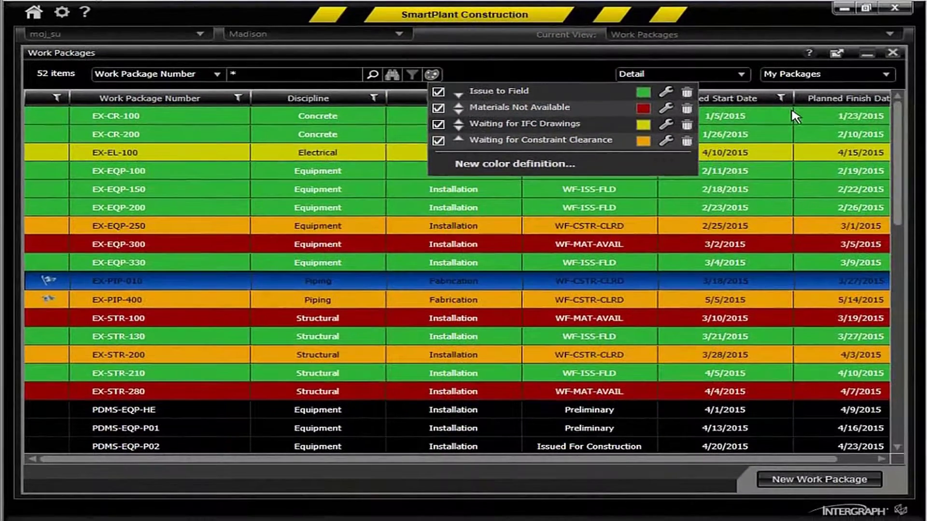
pyautogui.click(659, 87)
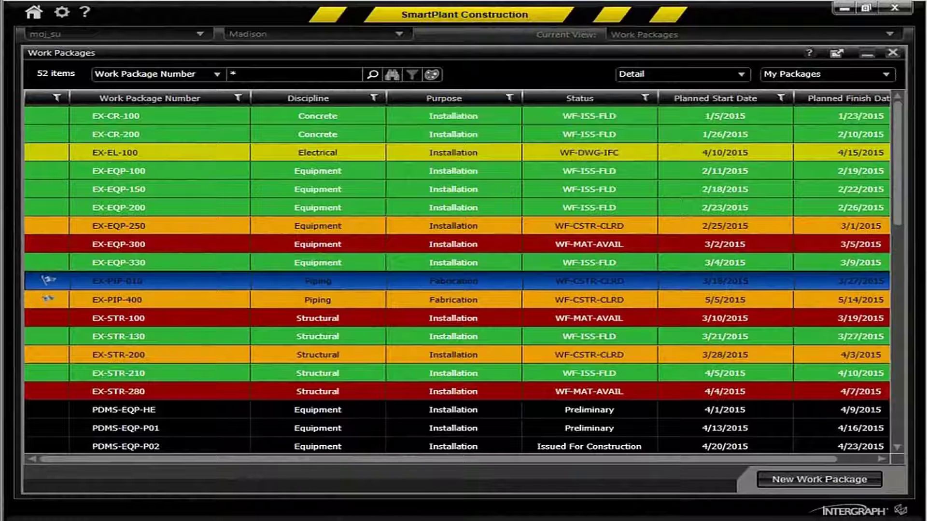
# Step: Close the work packages list and open the SFLS3DMV model from the Models library
pyautogui.click(892, 53)
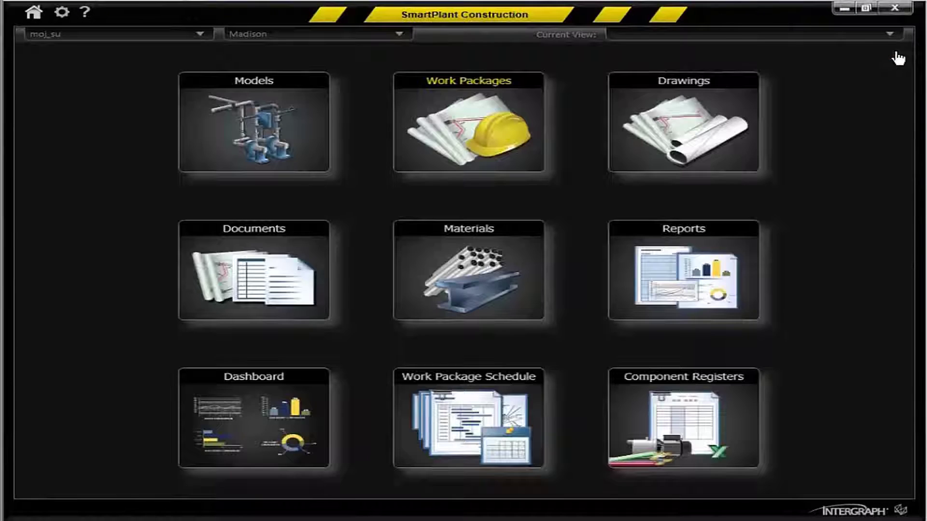
pyautogui.click(264, 140)
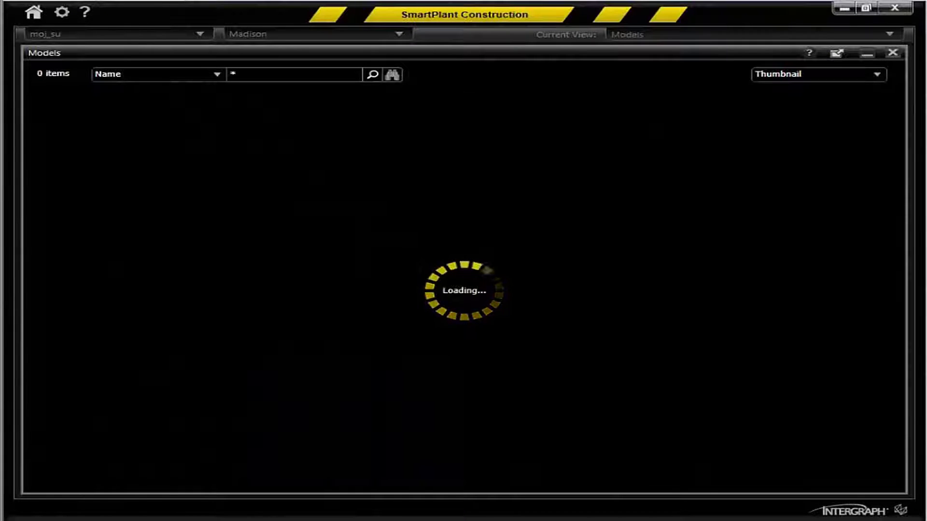
pyautogui.moveTo(464, 490); pyautogui.dragTo(841, 490)
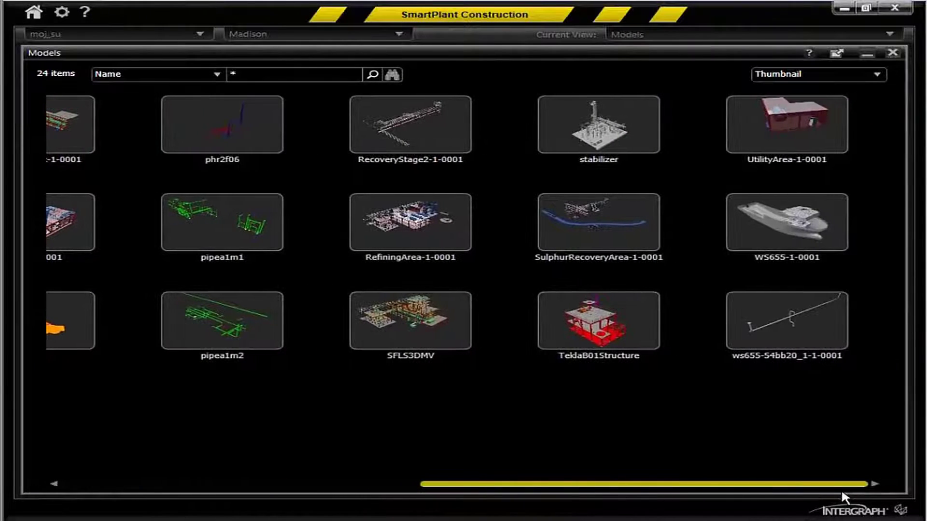
pyautogui.doubleClick(440, 331)
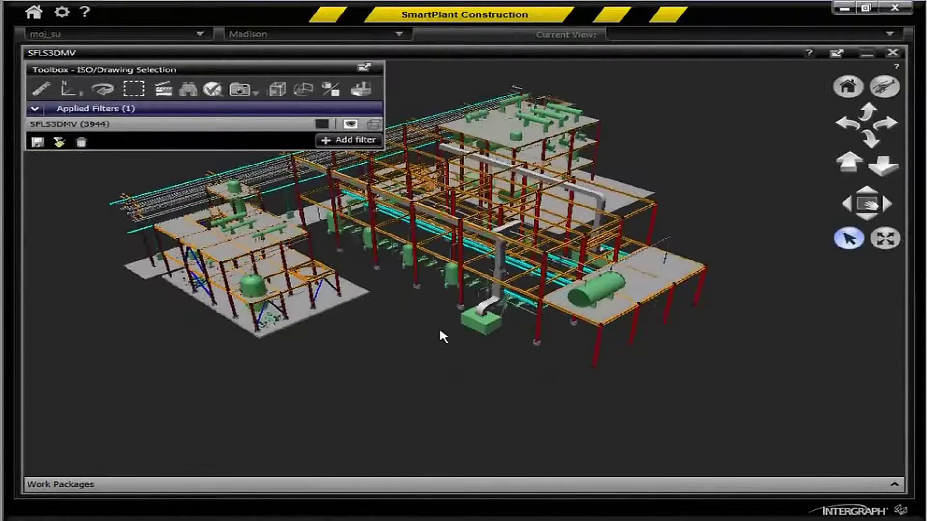
# Step: Examine the properties of a thin vertical pipe beside a green vessel and check which other commands it offers
pyautogui.click(848, 164)
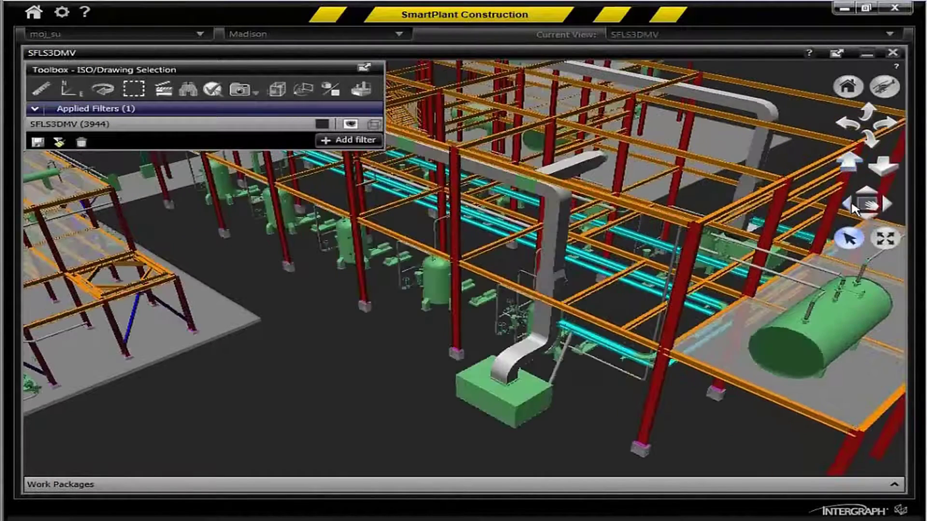
pyautogui.click(848, 164)
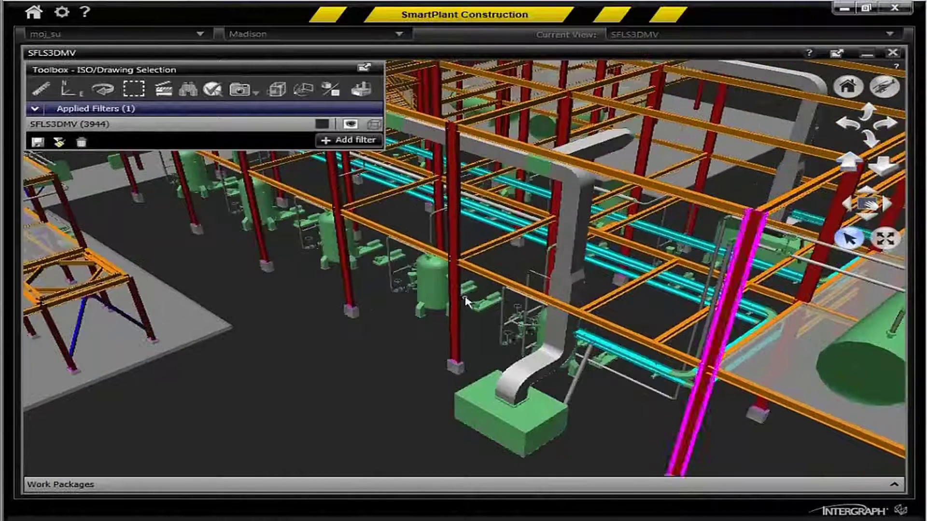
pyautogui.click(390, 270)
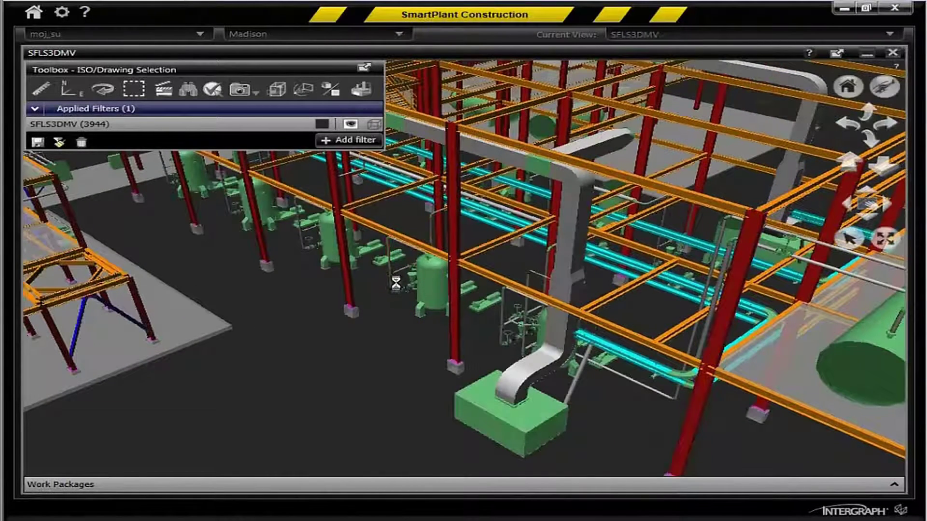
pyautogui.rightClick(401, 287)
pyautogui.click(421, 291)
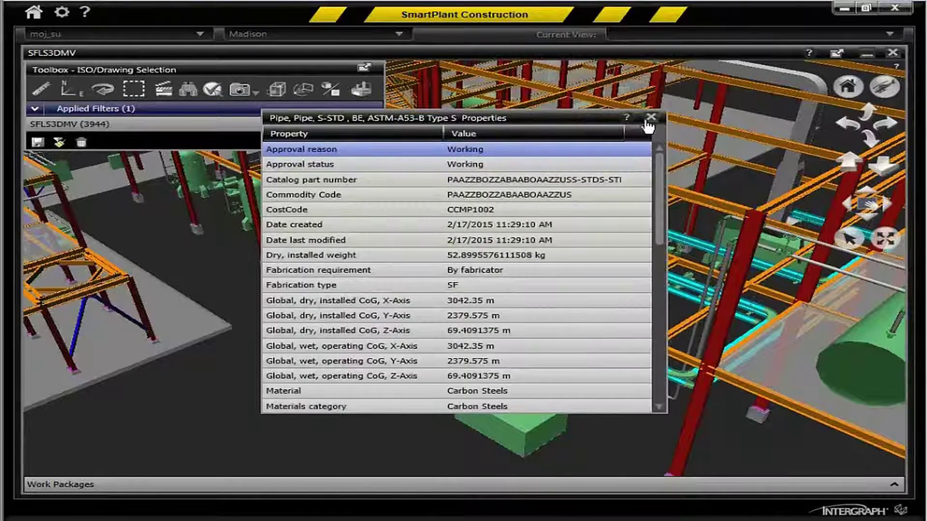
pyautogui.click(650, 117)
pyautogui.rightClick(392, 269)
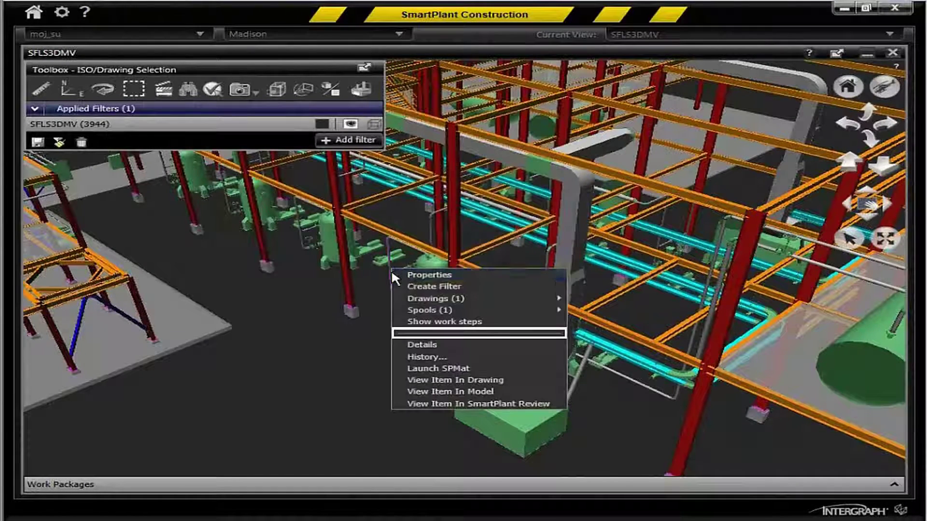
pyautogui.click(586, 310)
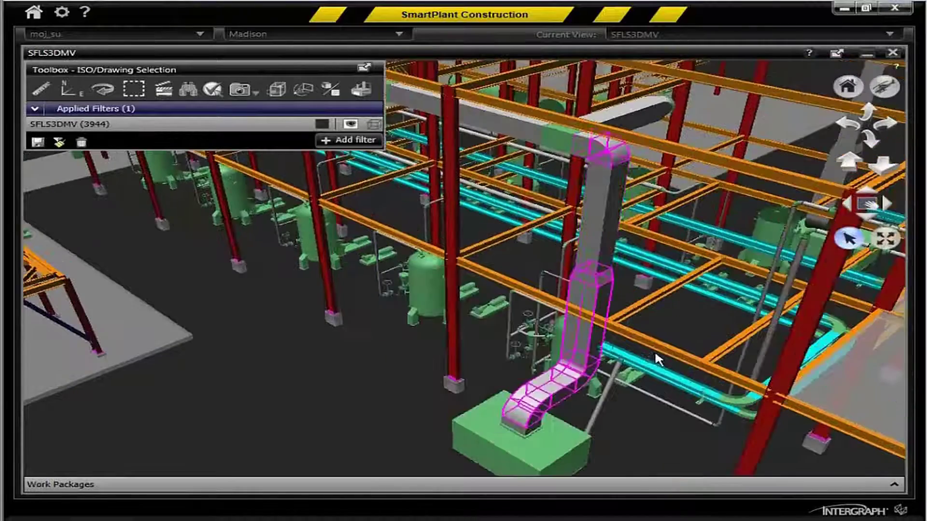
# Step: Select the piping run beside the green vessel by its upper elbow, using the ISO/Drawing selection rule
pyautogui.click(851, 166)
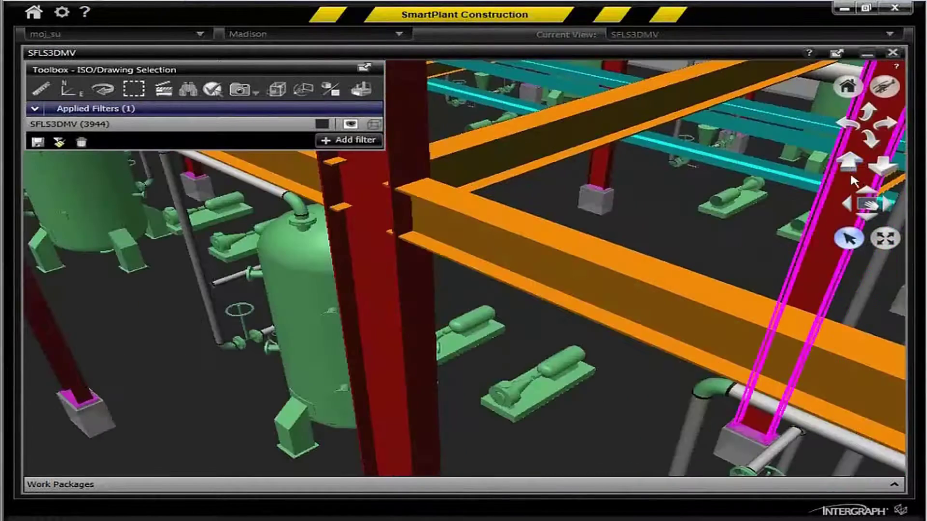
pyautogui.click(851, 210)
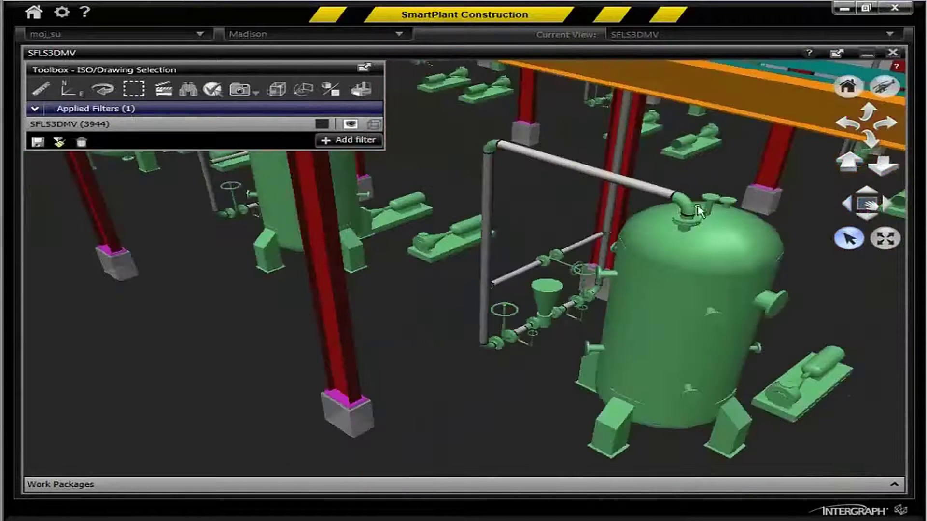
pyautogui.click(494, 149)
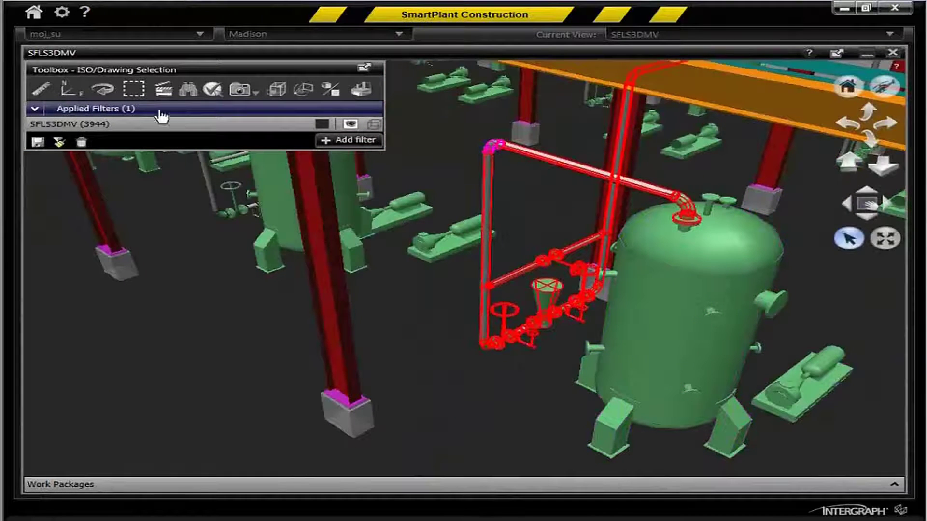
# Step: Set the model's selection rule to Component
pyautogui.click(213, 92)
pyautogui.click(548, 99)
pyautogui.click(548, 122)
# Step: Select only the upper pipe elbow beside the vessel and launch SPMat for it
pyautogui.click(490, 143)
pyautogui.click(533, 217)
pyautogui.rightClick(641, 262)
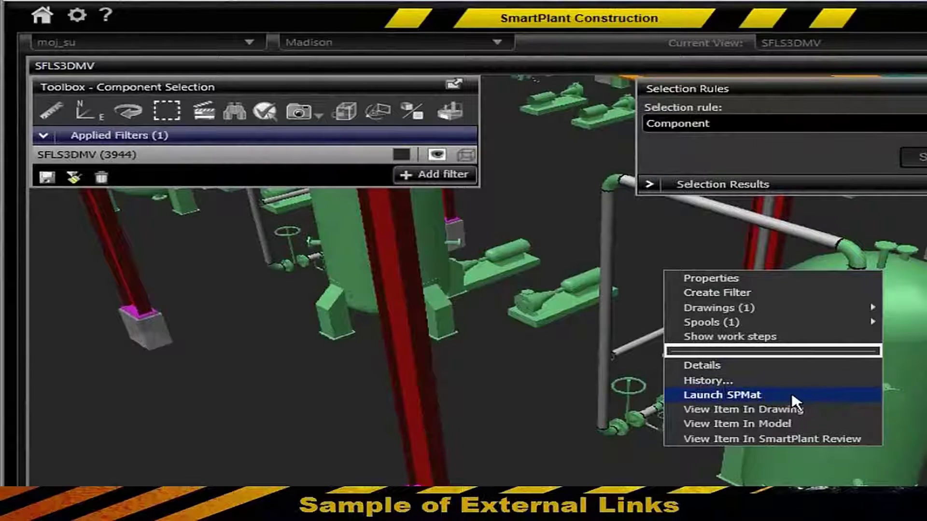
pyautogui.click(722, 394)
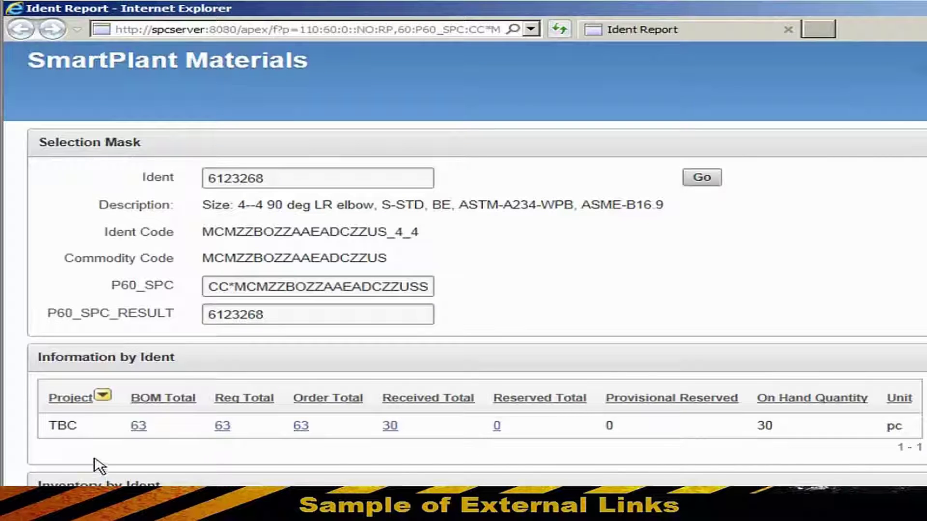
# Step: Review the elbow's order and received material details in SmartPlant Materials, and return to the overall SFLS3DMV model in SmartPlant Construction
pyautogui.click(301, 426)
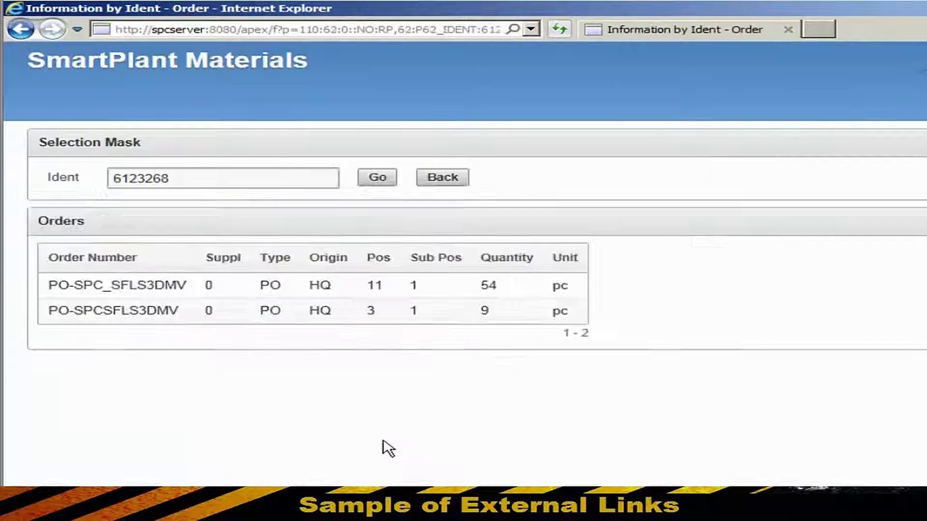
pyautogui.click(21, 29)
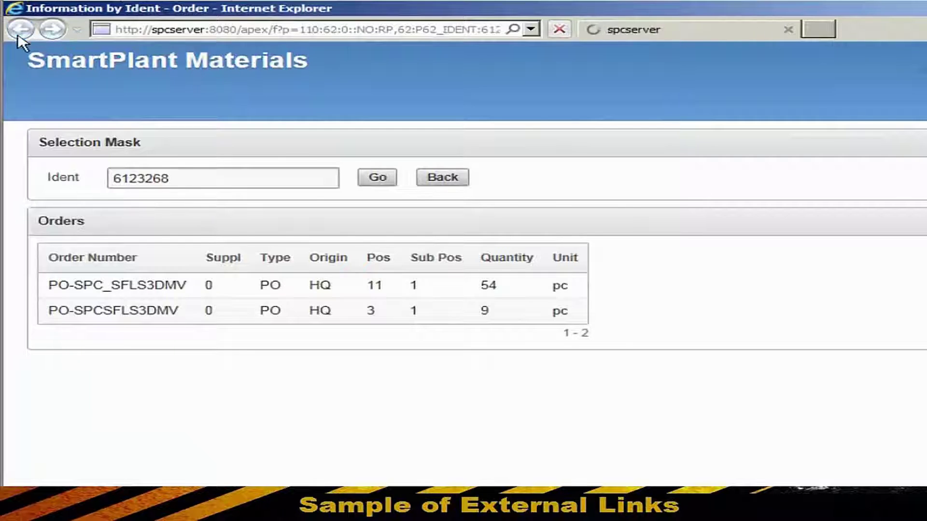
pyautogui.click(392, 425)
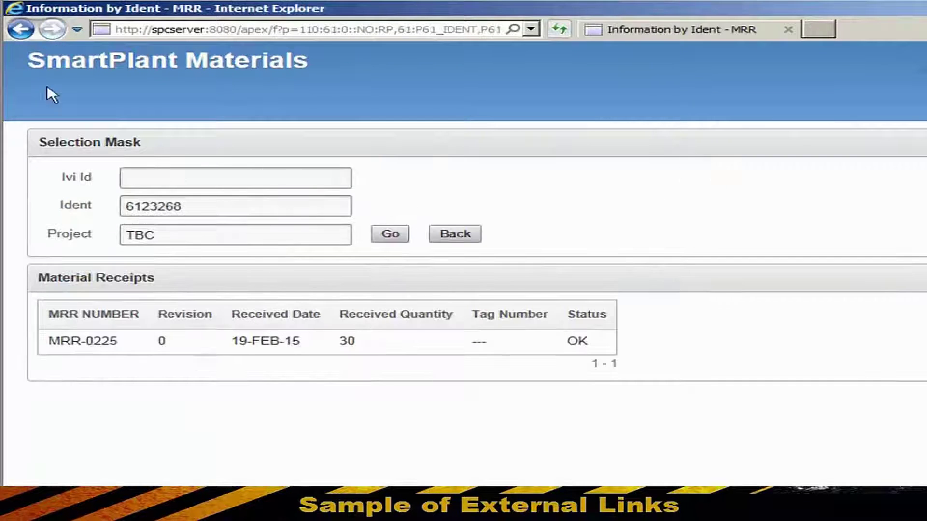
pyautogui.click(21, 29)
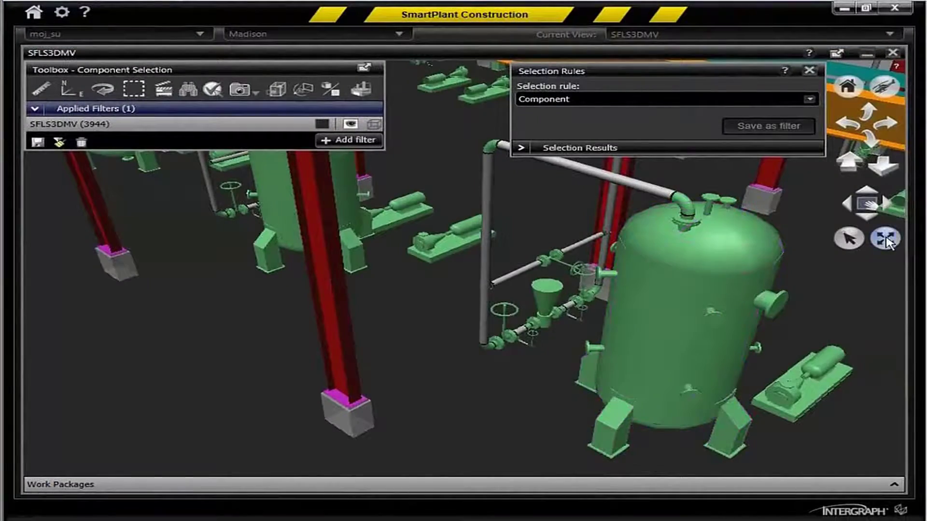
pyautogui.click(886, 239)
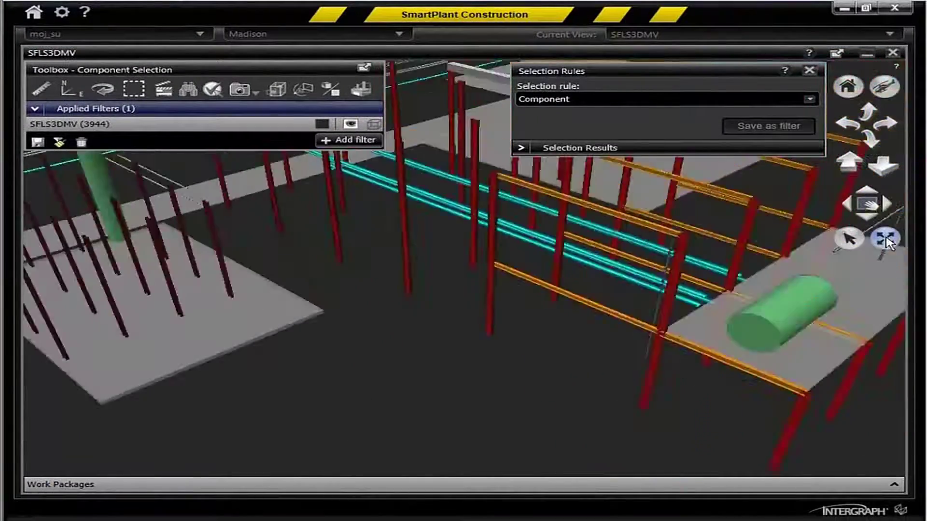
# Step: Dismiss the selection rules and add the Piping discipline filter to the SFLS3DMV model
pyautogui.click(809, 70)
pyautogui.click(850, 164)
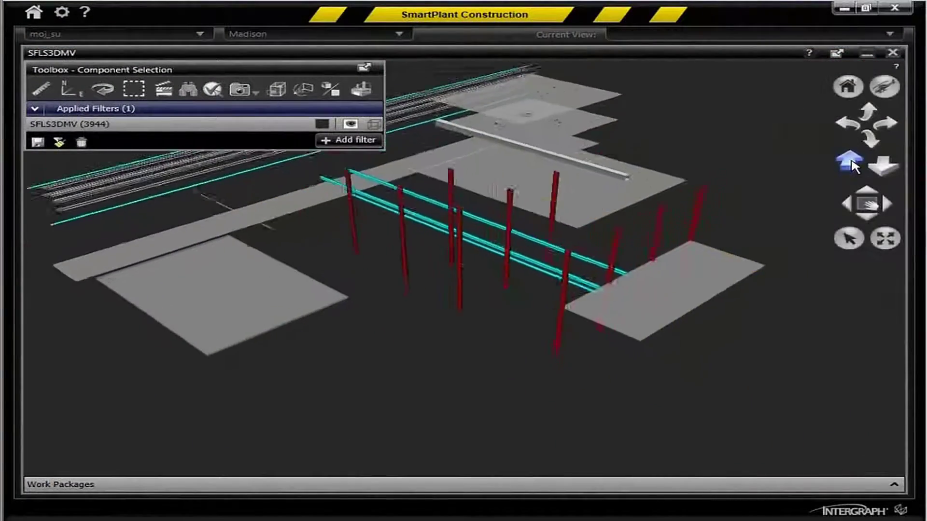
pyautogui.click(864, 196)
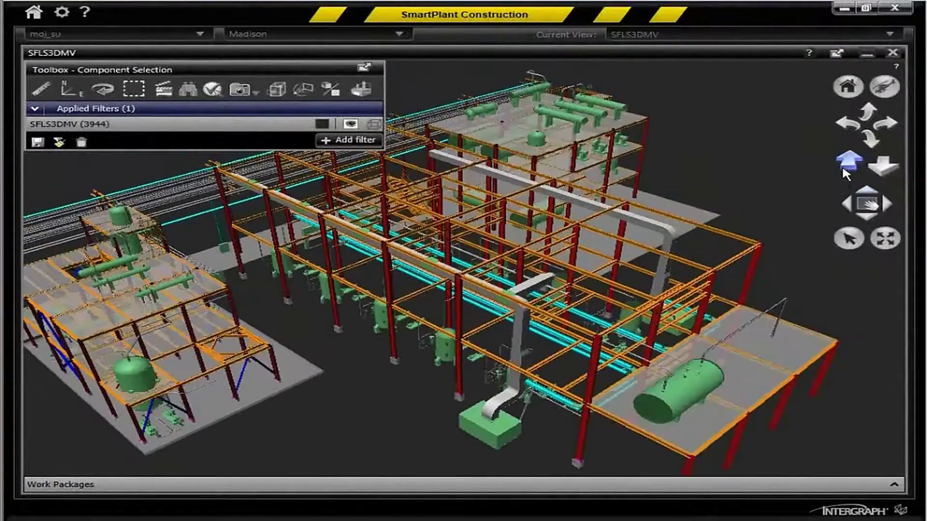
pyautogui.click(842, 169)
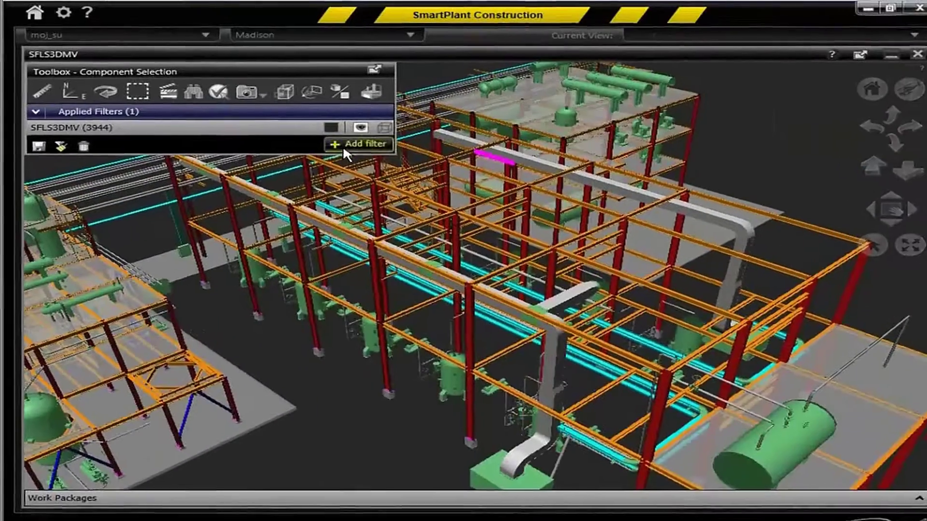
pyautogui.click(352, 145)
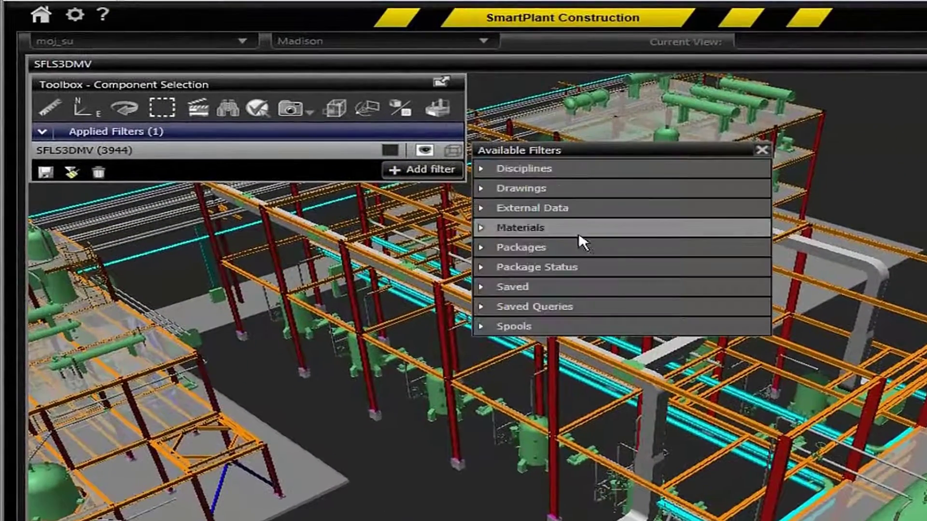
pyautogui.click(481, 169)
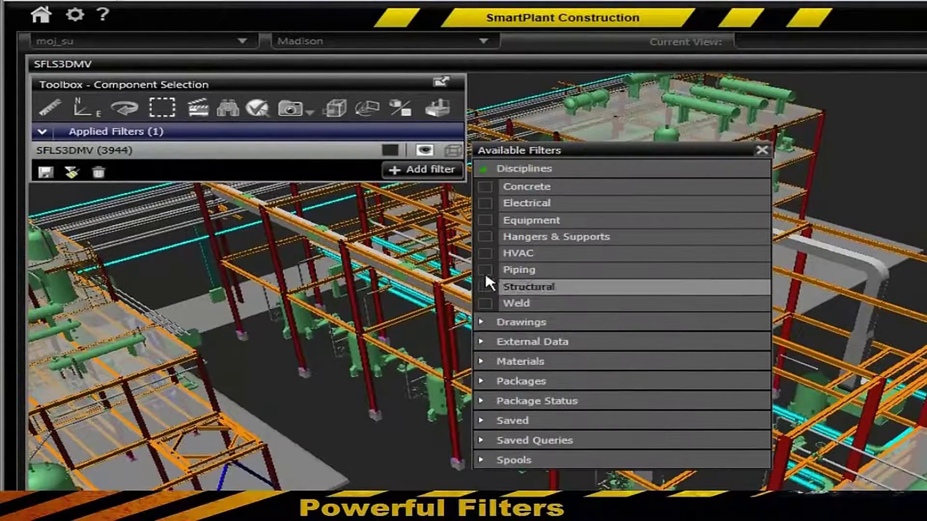
pyautogui.click(485, 270)
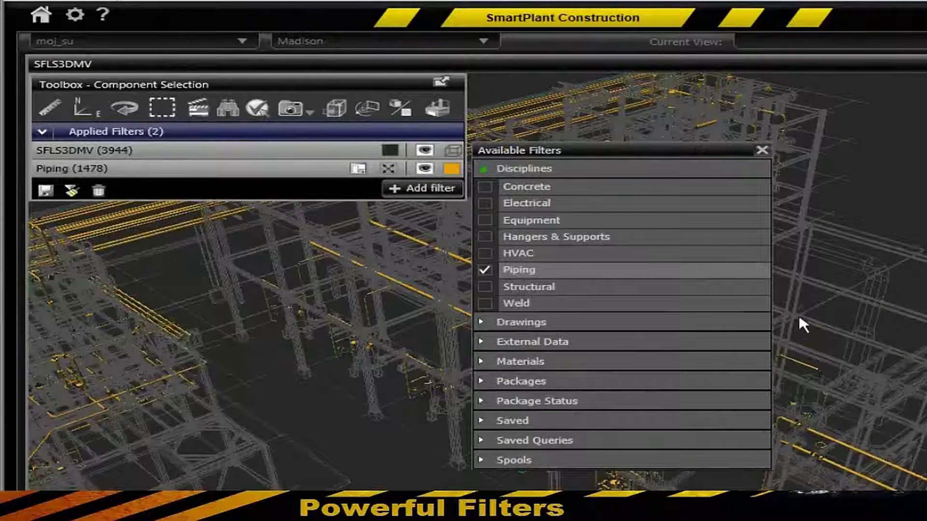
# Step: Add the package status filter for components that need Fabrication planning
pyautogui.click(475, 164)
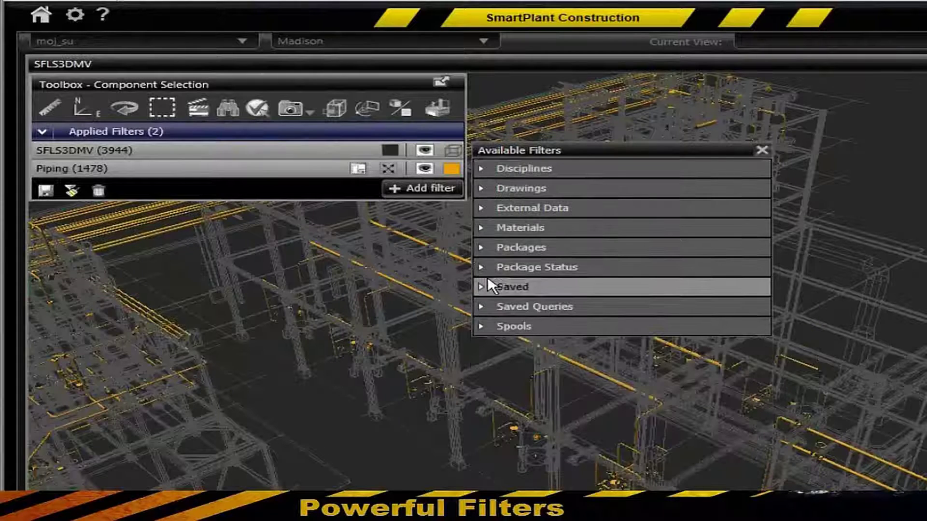
pyautogui.click(482, 268)
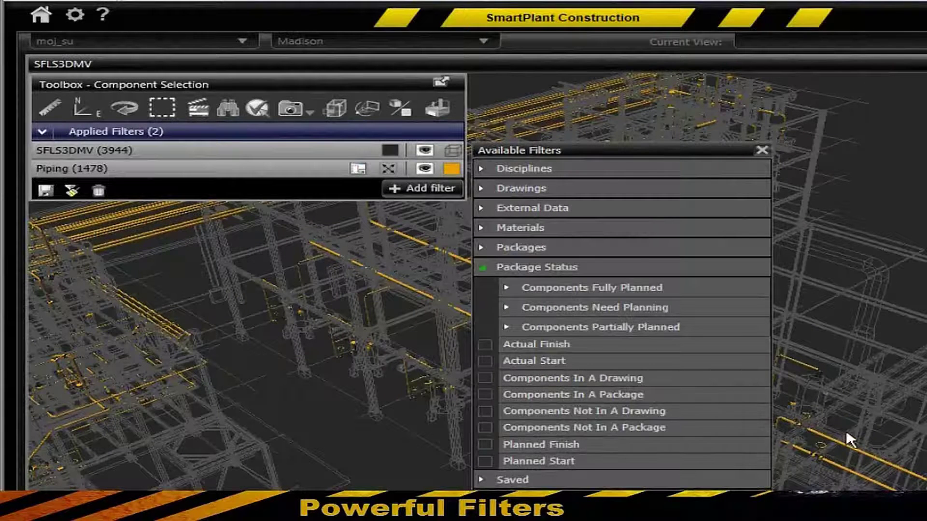
pyautogui.click(506, 309)
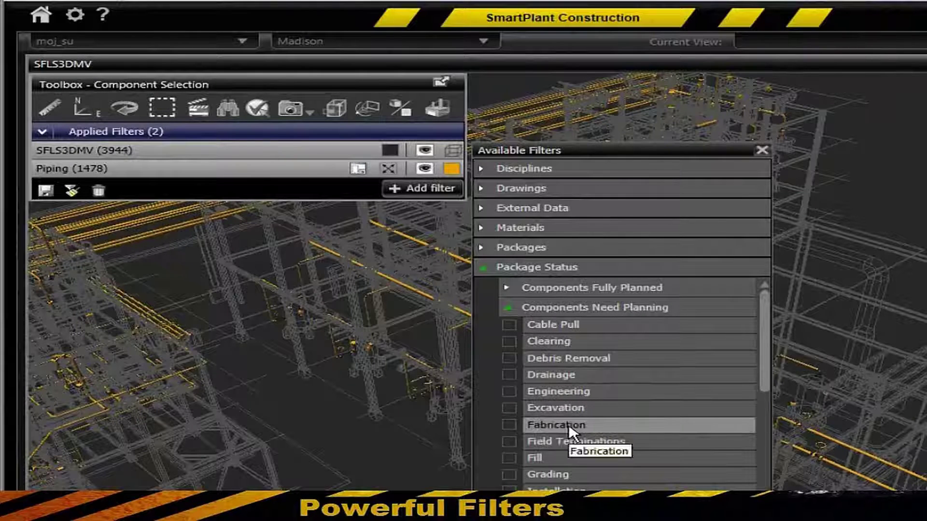
pyautogui.click(491, 425)
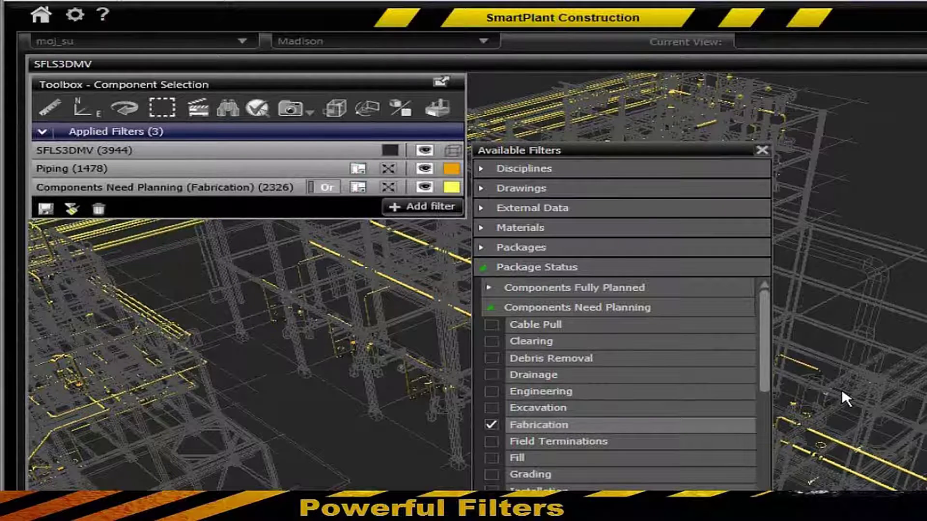
# Step: Add the Material on site filter and combine the Fabrication planning and material filters using And logic
pyautogui.click(483, 269)
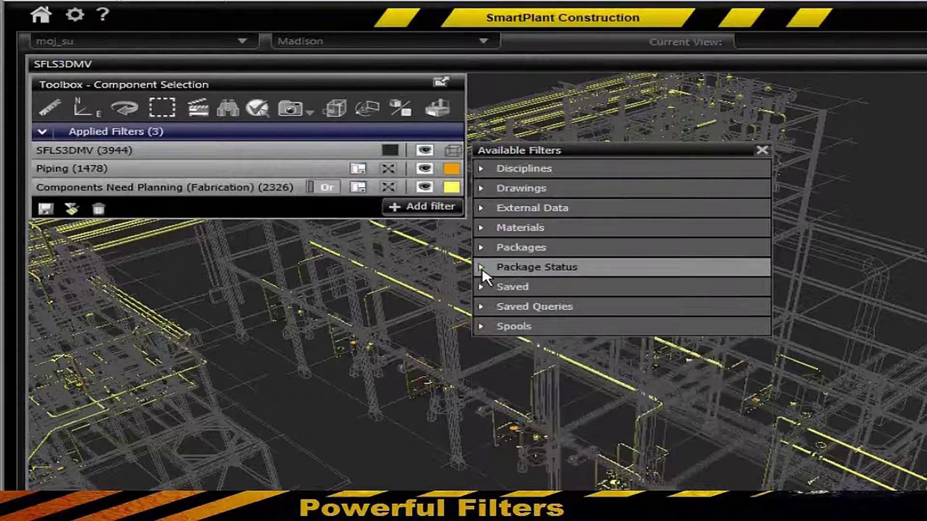
pyautogui.click(478, 229)
pyautogui.click(485, 296)
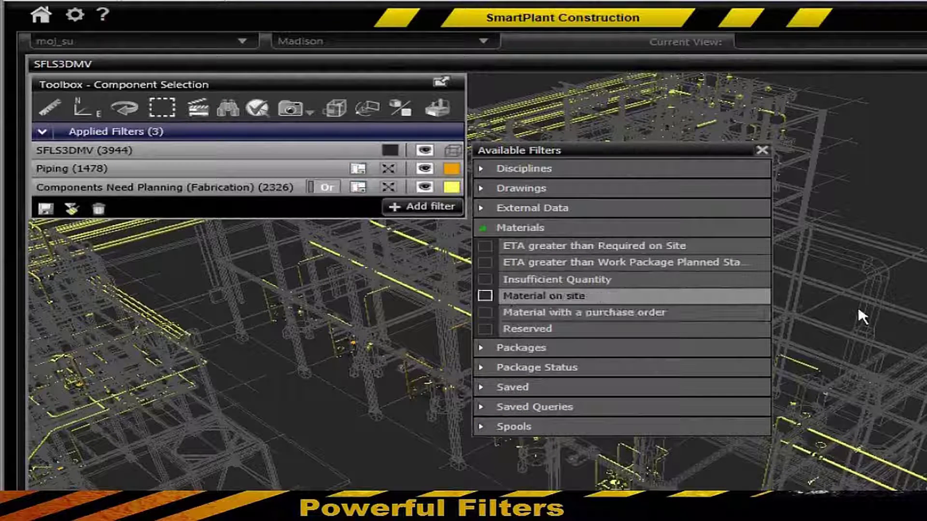
pyautogui.click(761, 150)
pyautogui.click(327, 205)
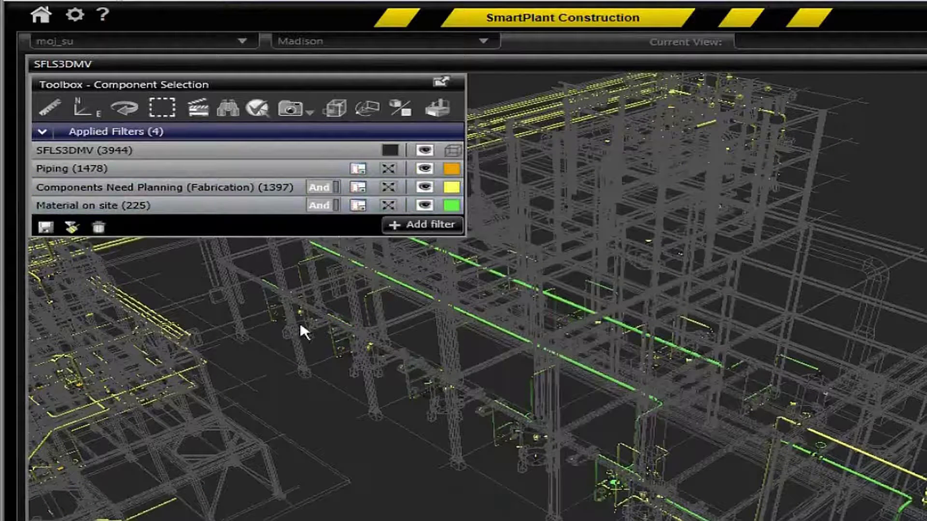
# Step: Export the Material on site filter's data to Excel and look through the exported rows
pyautogui.click(358, 205)
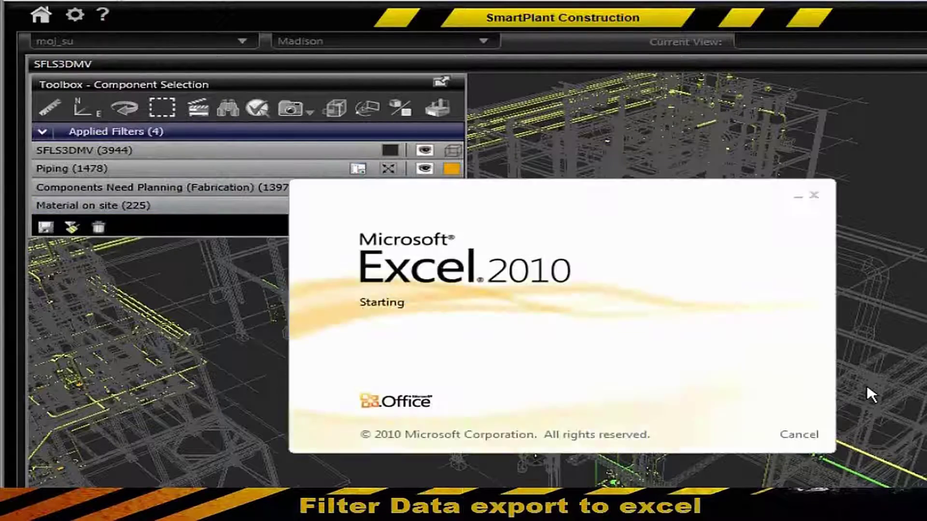
pyautogui.scroll(-5, 411, 280)
pyautogui.scroll(-12, 413, 284)
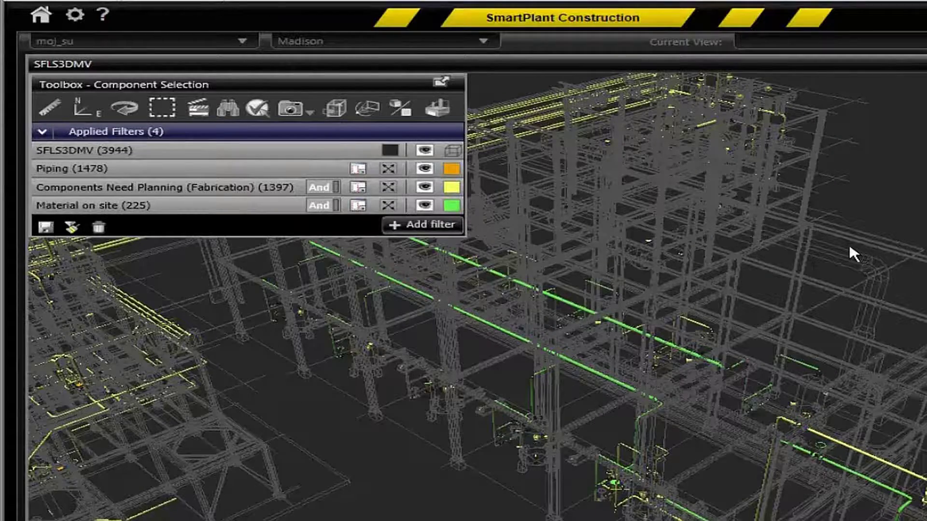
# Step: Set the model's selection rule to ISO/Drawing for picking among the filtered piping
pyautogui.scroll(4, 848, 246)
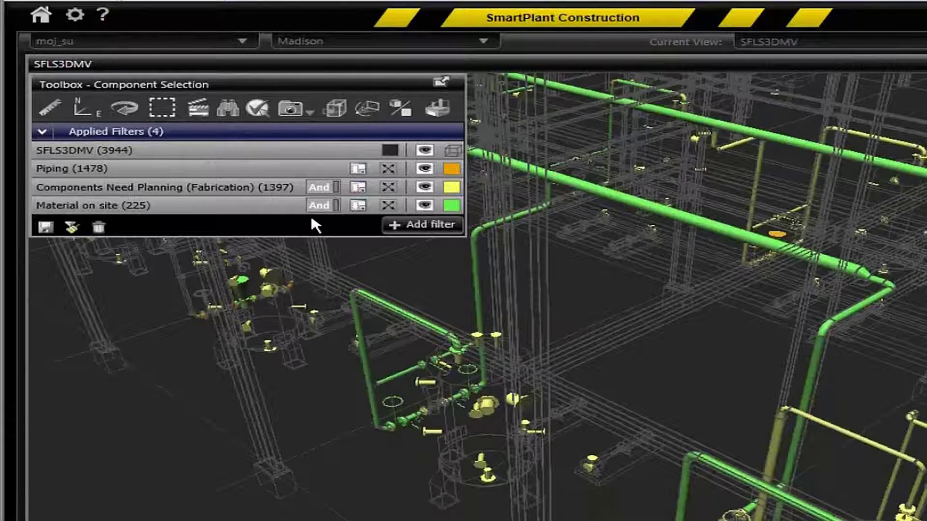
pyautogui.click(257, 115)
pyautogui.click(760, 119)
pyautogui.click(731, 158)
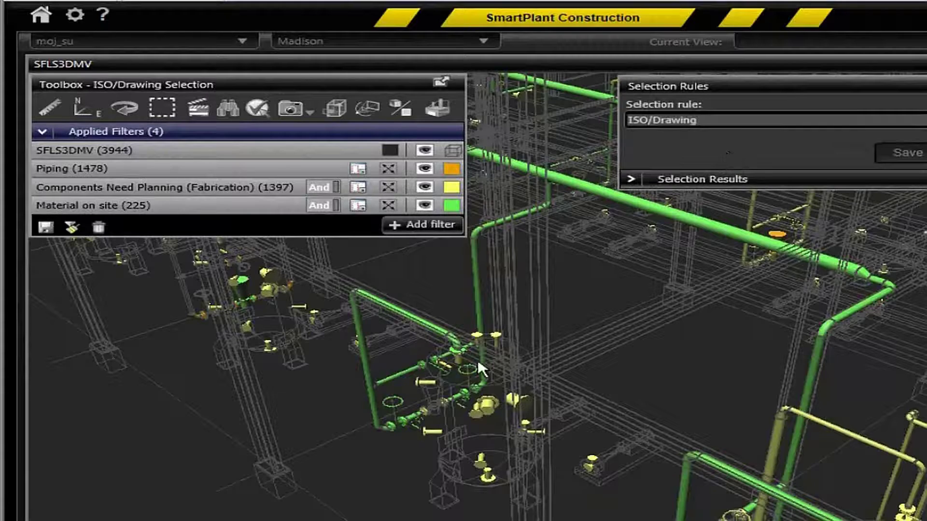
# Step: Select the green piping loop with the handwheel valves and open its linked drawing P-113MV
pyautogui.click(368, 380)
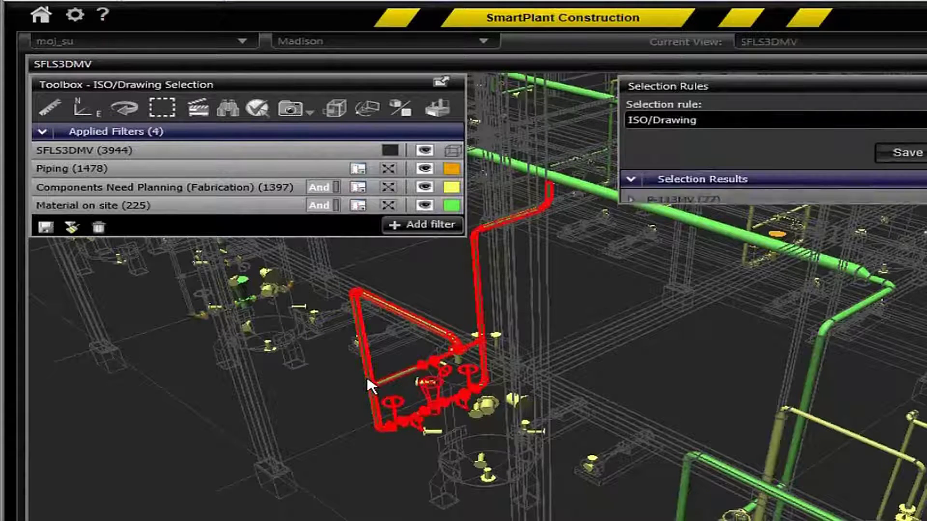
pyautogui.rightClick(367, 376)
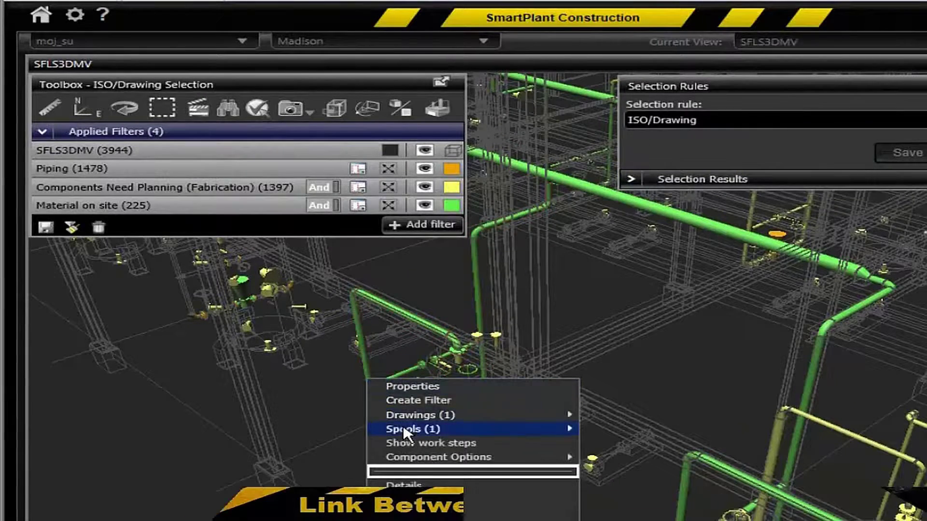
pyautogui.moveTo(502, 414)
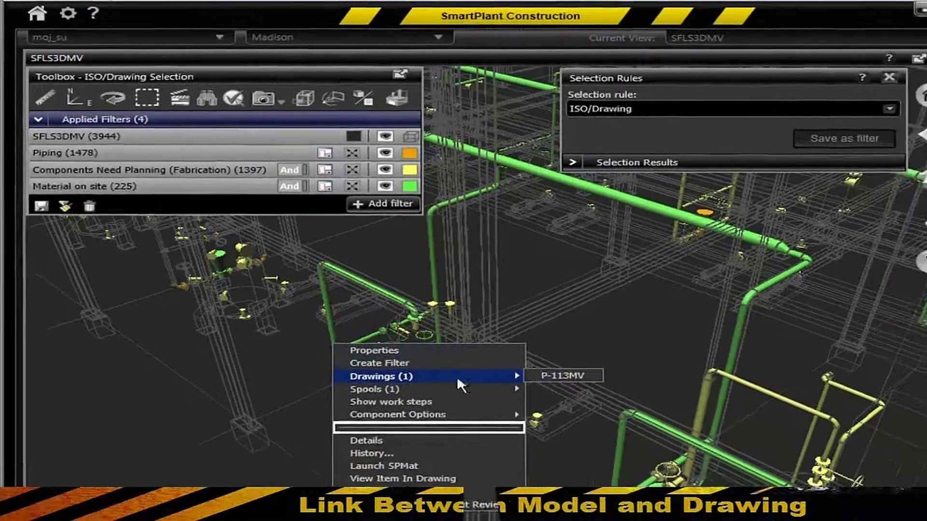
pyautogui.click(564, 376)
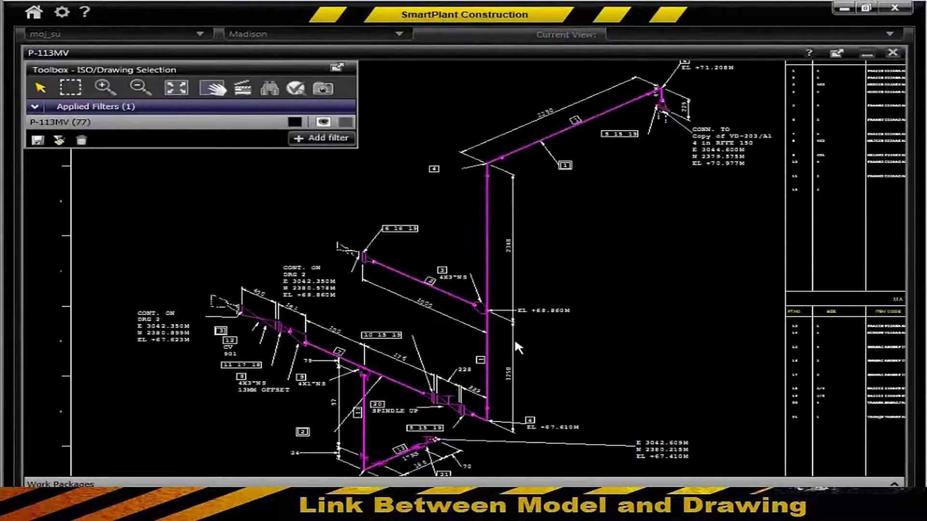
# Step: Examine the P-113MV isometric, its fabrication material list and the upper nozzle connection, and return to the model
pyautogui.click(184, 90)
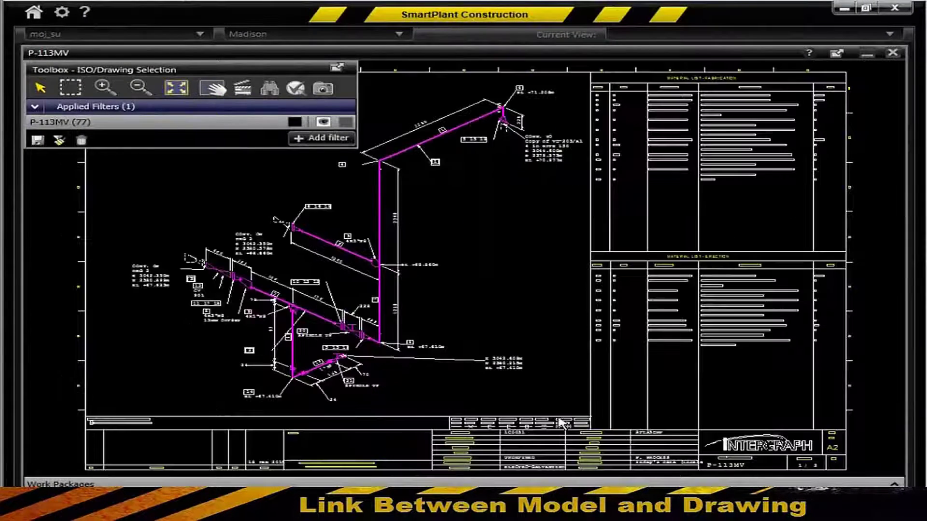
pyautogui.click(388, 160)
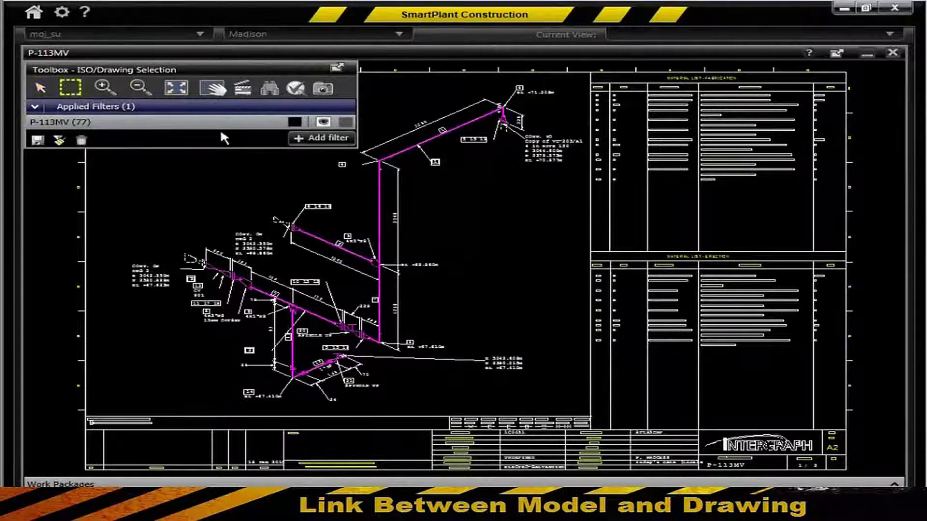
pyautogui.moveTo(570, 69); pyautogui.dragTo(840, 209)
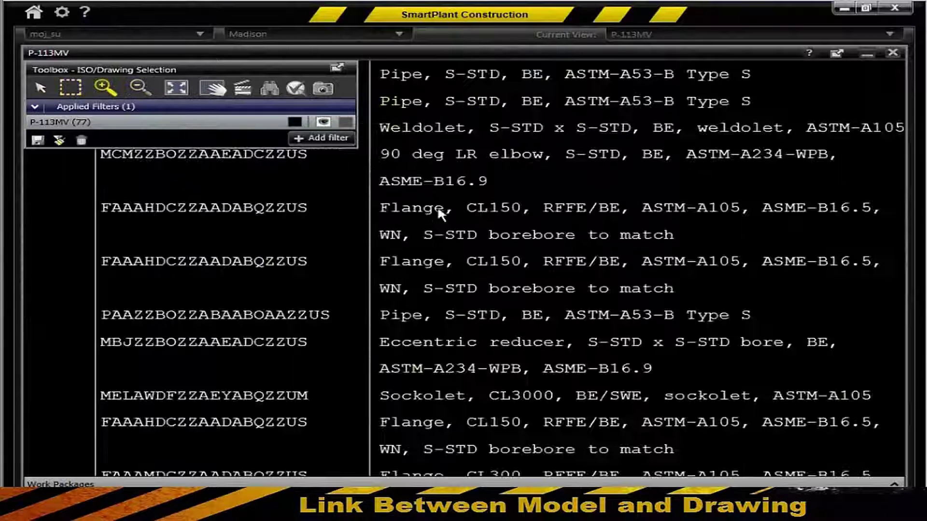
pyautogui.click(226, 90)
pyautogui.moveTo(454, 182)
pyautogui.mouseDown()
pyautogui.moveTo(695, 338)
pyautogui.moveTo(654, 258)
pyautogui.mouseUp()
pyautogui.moveTo(303, 268); pyautogui.dragTo(803, 263)
pyautogui.moveTo(465, 261); pyautogui.dragTo(705, 254)
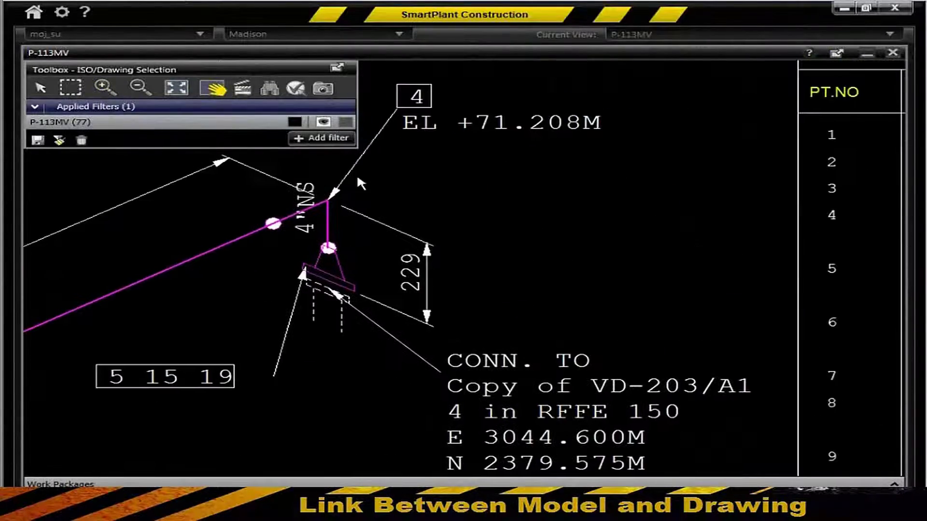
pyautogui.click(179, 91)
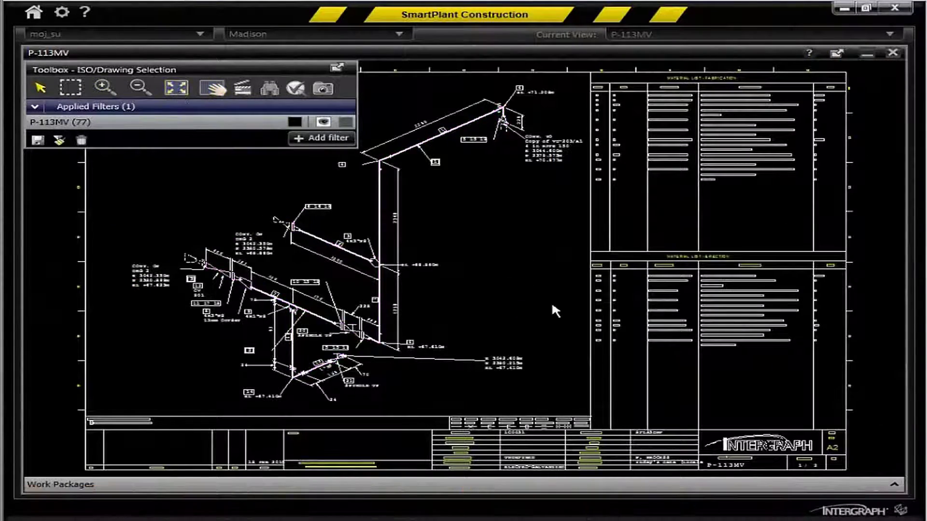
pyautogui.click(892, 52)
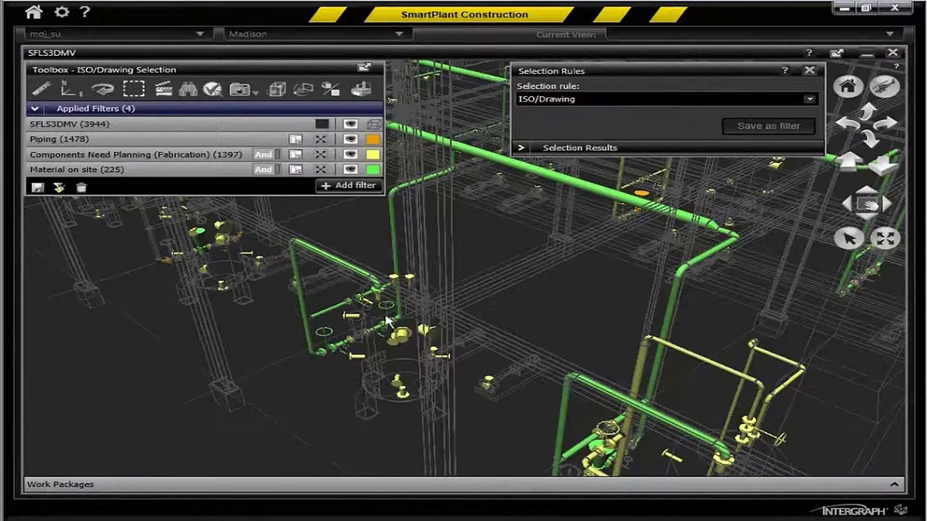
# Step: Start a new work package with the description "Line 113"
pyautogui.click(403, 484)
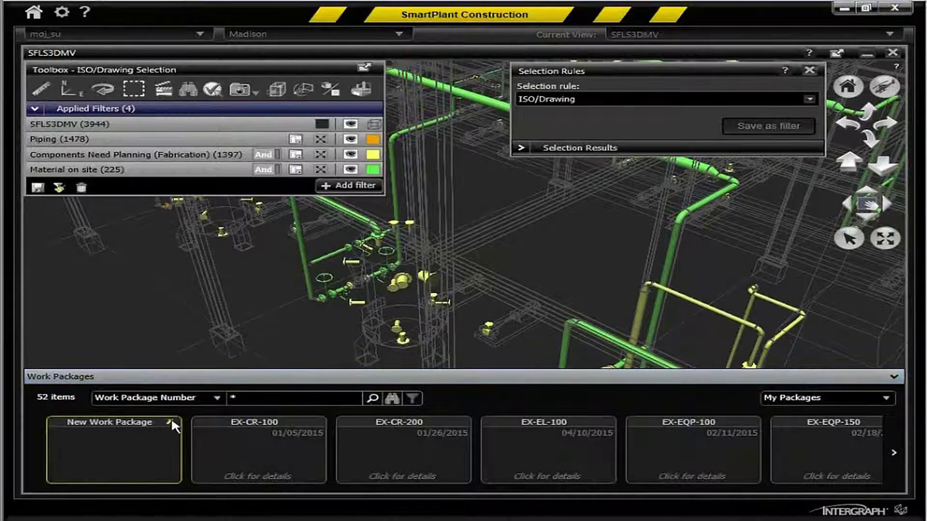
pyautogui.click(157, 438)
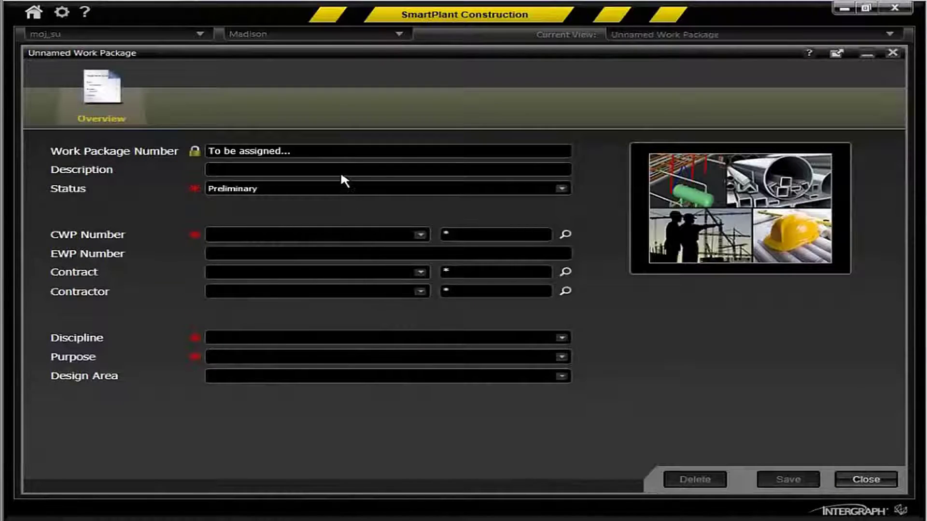
pyautogui.write('Line 113')
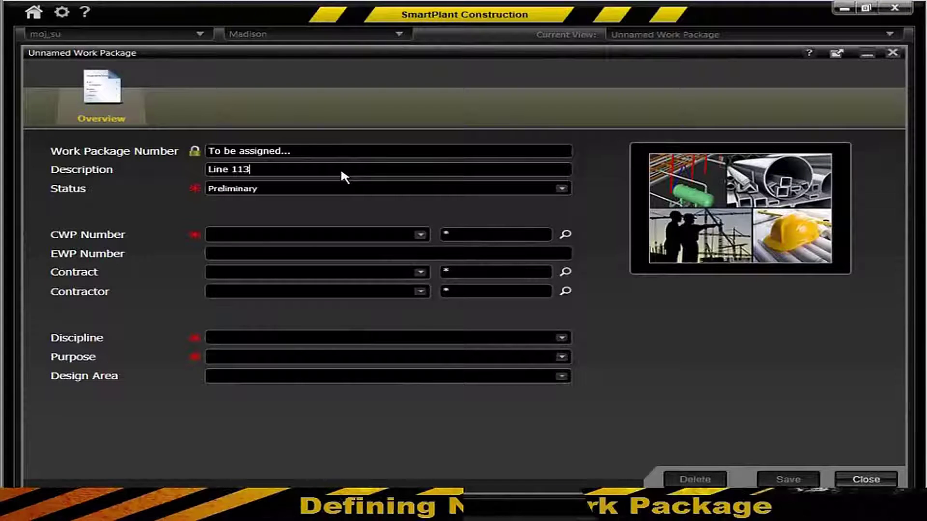
# Step: Assign the work package to CWP EX.1.PIP.100 - PIP-100, the MOJ Contract Area contract and MOJ's Contractor
pyautogui.click(419, 235)
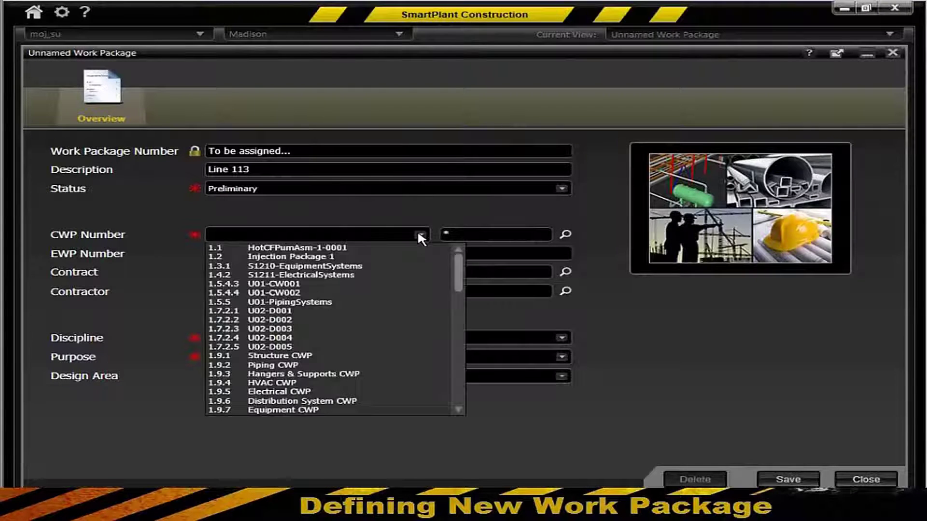
pyautogui.moveTo(458, 274); pyautogui.dragTo(455, 316)
pyautogui.click(352, 328)
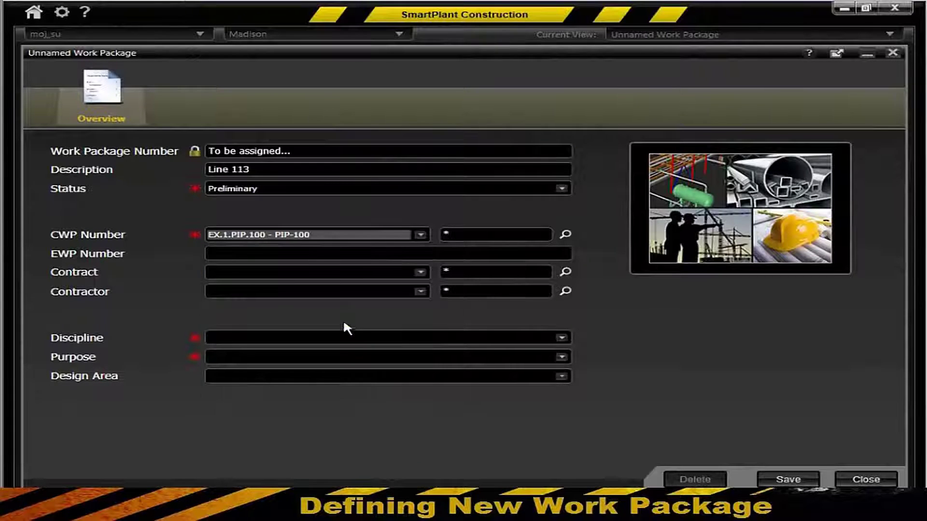
pyautogui.click(368, 274)
pyautogui.click(337, 353)
pyautogui.click(379, 290)
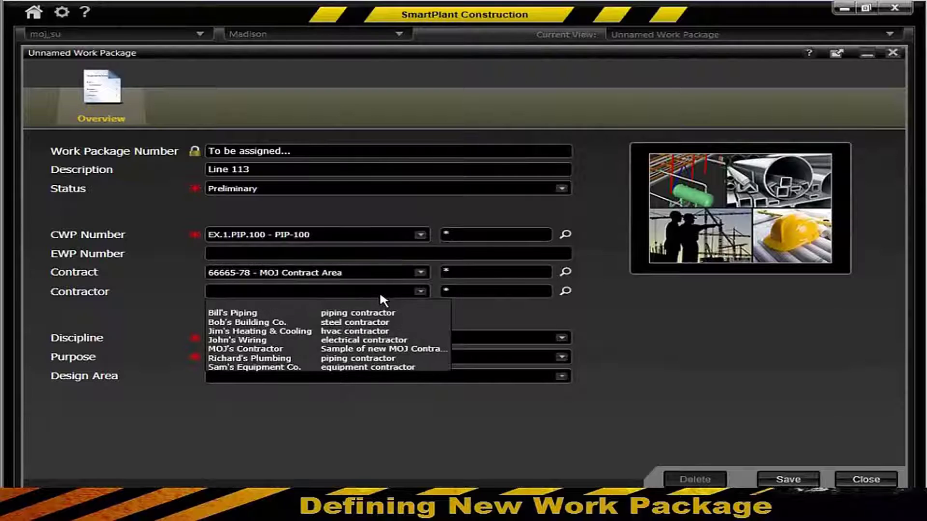
pyautogui.click(335, 348)
# Step: Set the work package's discipline to Piping and its purpose to Fabrication, and save it
pyautogui.click(337, 335)
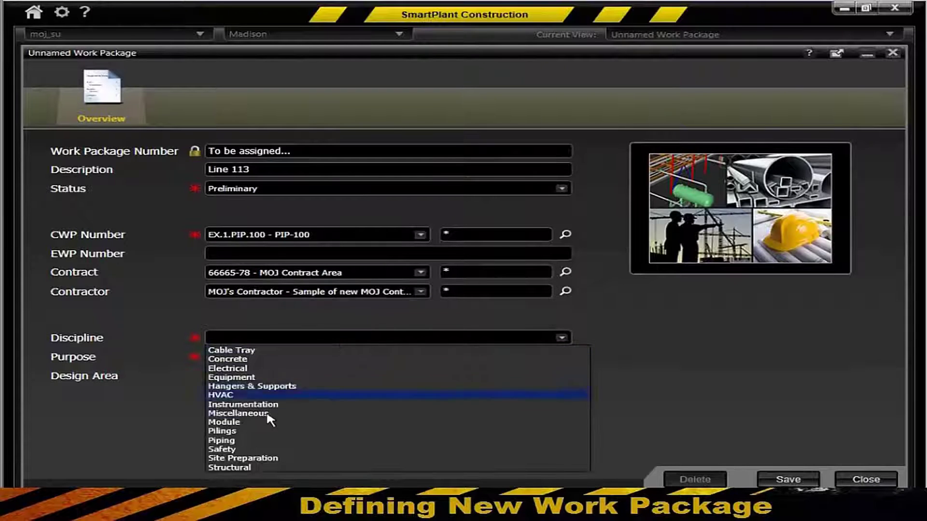
pyautogui.click(248, 440)
pyautogui.click(309, 358)
pyautogui.click(263, 370)
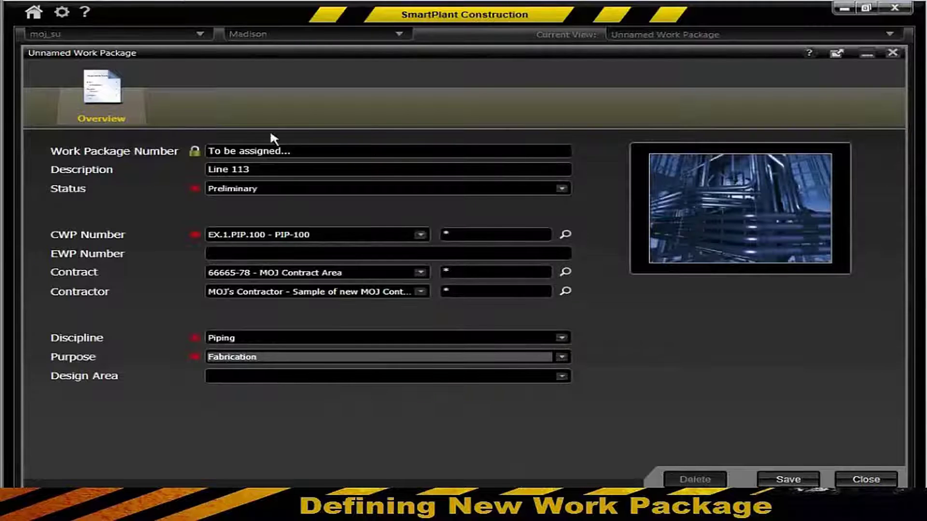
pyautogui.click(787, 477)
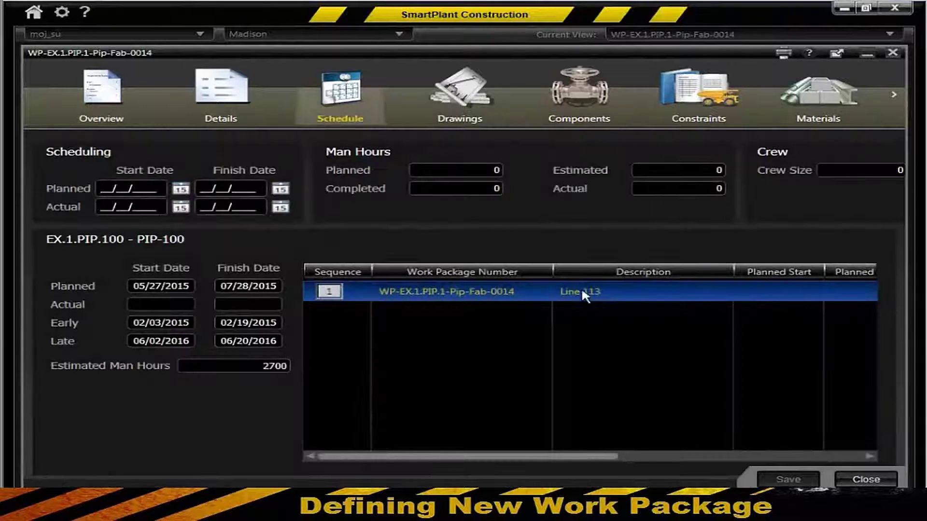
# Step: Schedule the work package with planned start 08/31/2015 and planned finish 09/04/2015, save it and return to the model
pyautogui.click(182, 190)
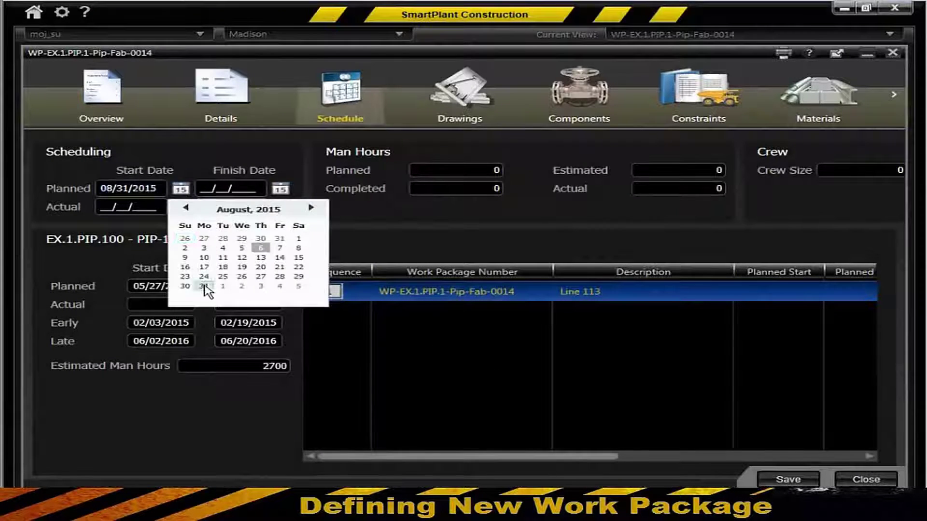
pyautogui.click(205, 287)
pyautogui.click(281, 189)
pyautogui.click(411, 207)
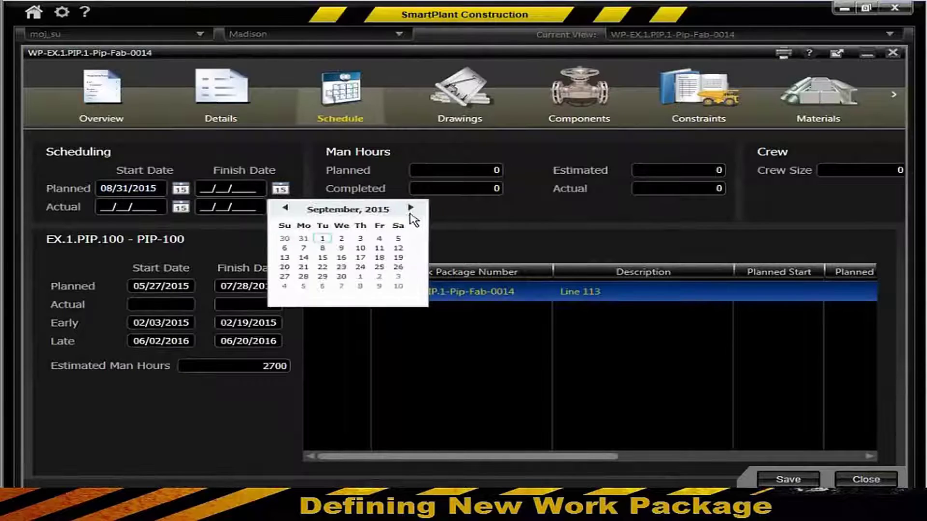
pyautogui.click(379, 239)
pyautogui.click(789, 479)
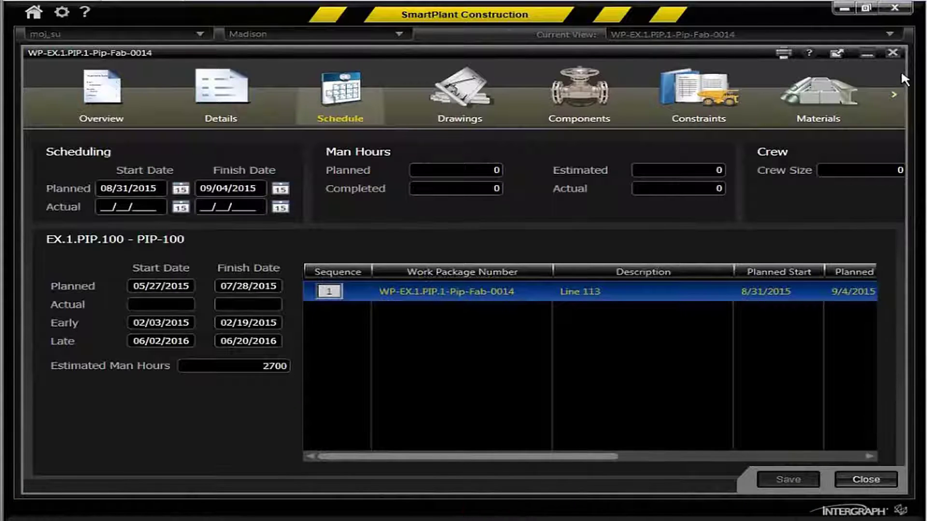
pyautogui.click(895, 53)
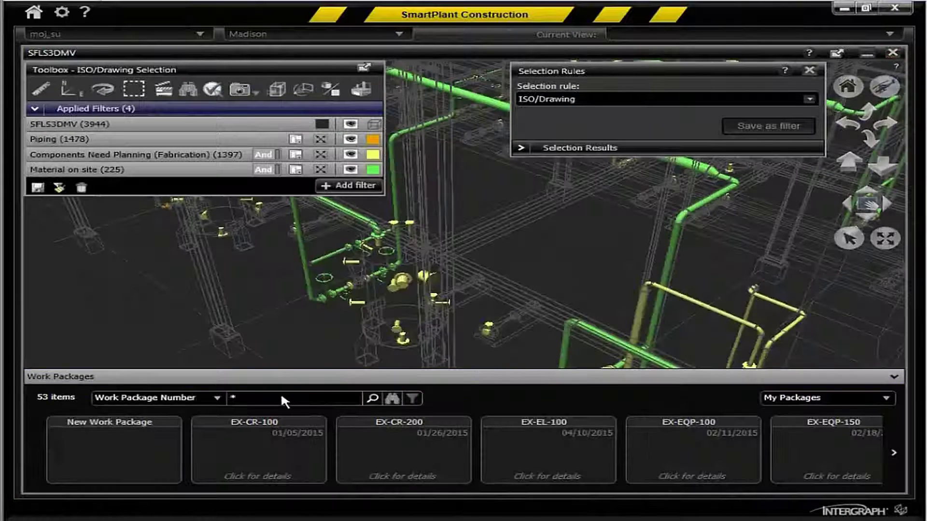
# Step: Search the work packages by number with *14 and pick the WP-EX.1.PIP.1-Pip-Fab-0014 package
pyautogui.click(280, 392)
pyautogui.write('14')
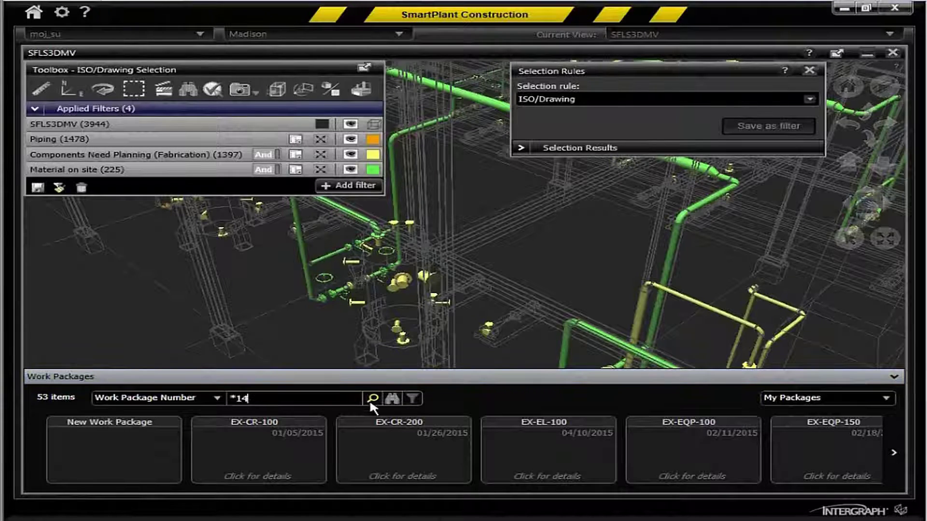
pyautogui.click(371, 399)
pyautogui.click(279, 449)
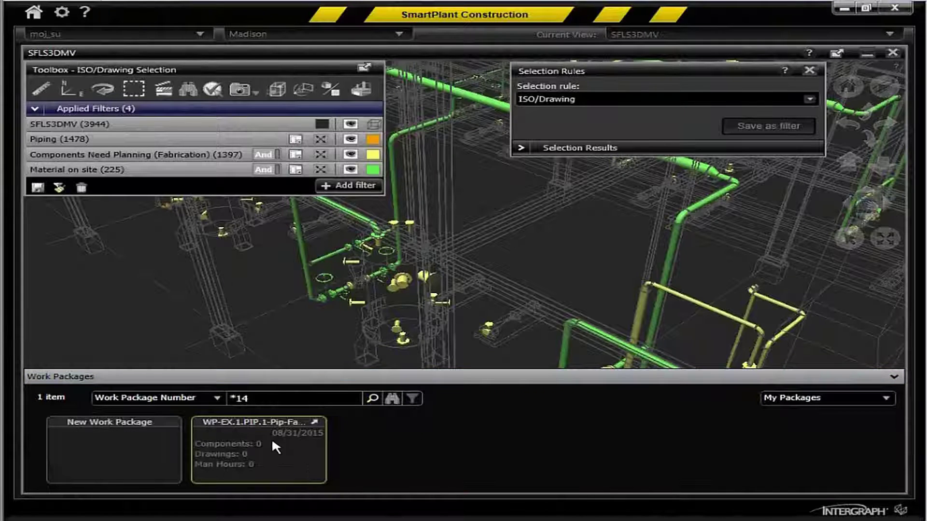
# Step: Select the P-113MV isometric in the model and add it with its issue-free components to the work package
pyautogui.click(297, 211)
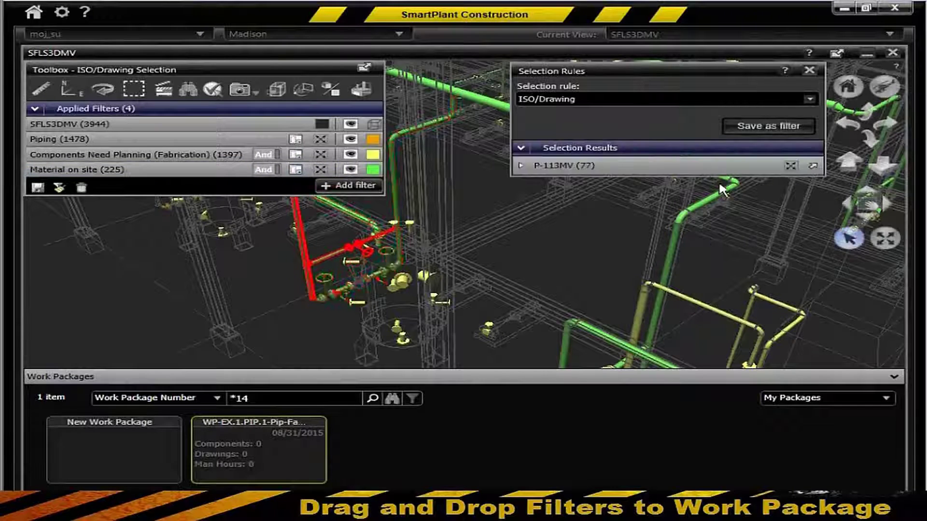
pyautogui.moveTo(325, 452); pyautogui.dragTo(306, 453)
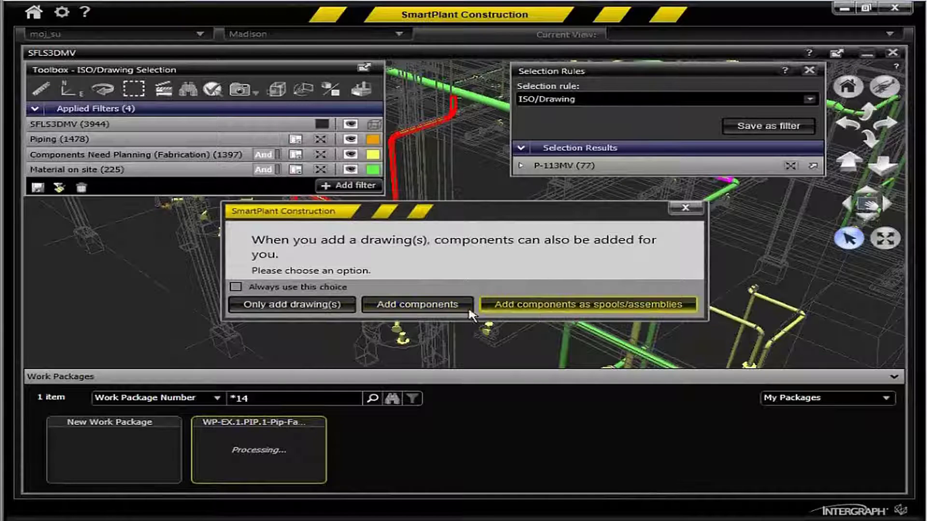
pyautogui.click(445, 305)
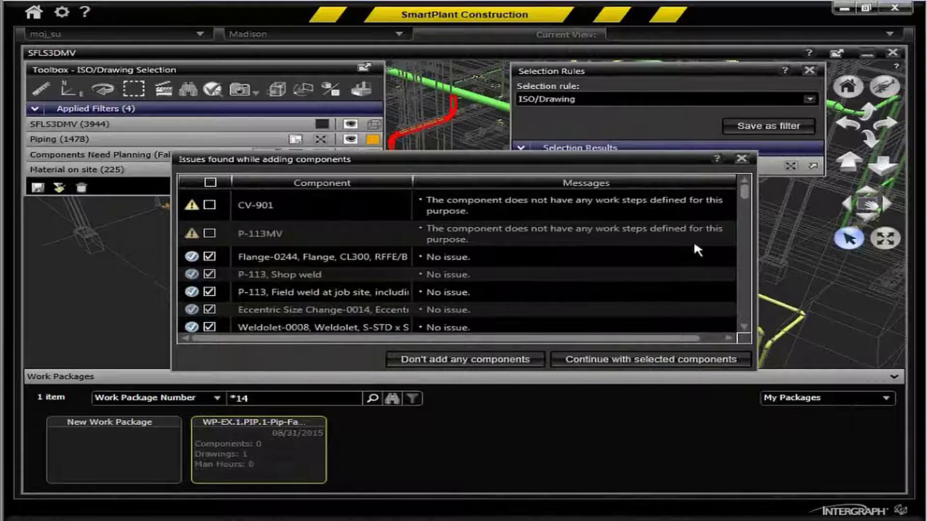
pyautogui.scroll(-5, 743, 212)
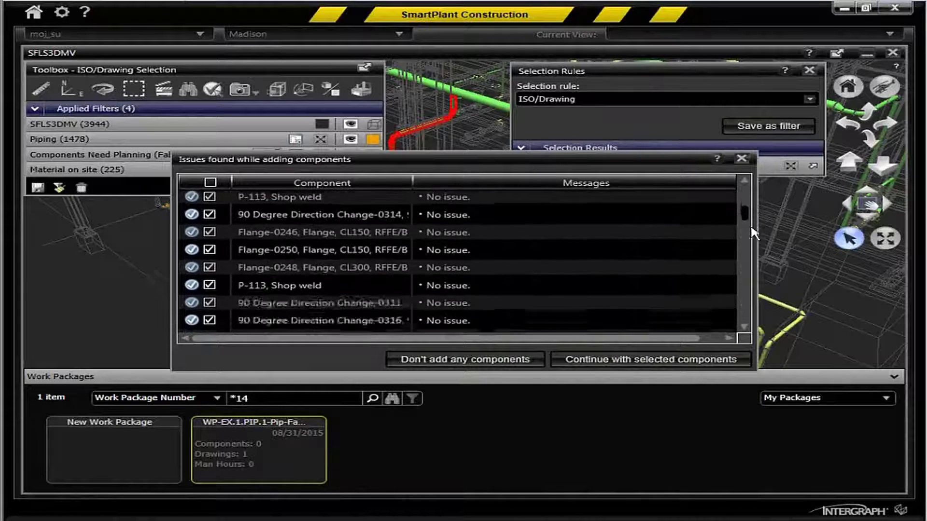
pyautogui.moveTo(752, 235); pyautogui.dragTo(749, 195)
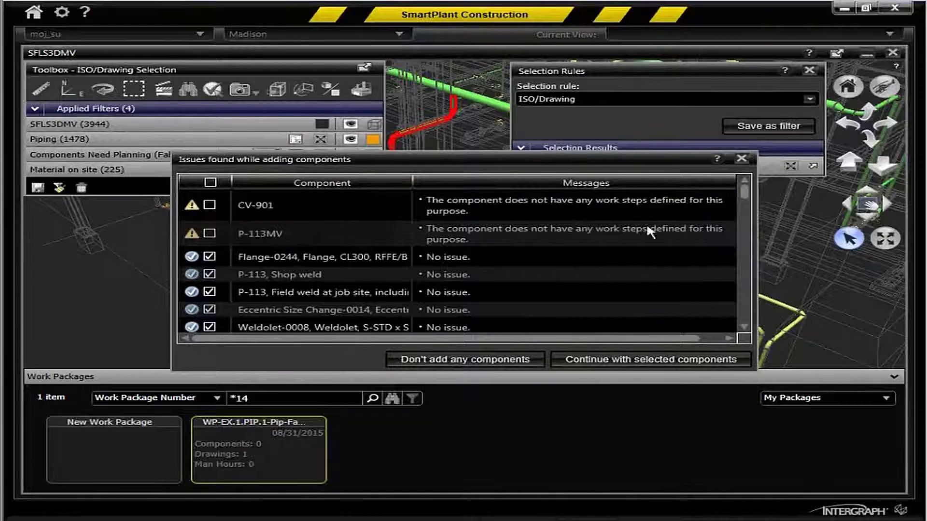
pyautogui.click(672, 360)
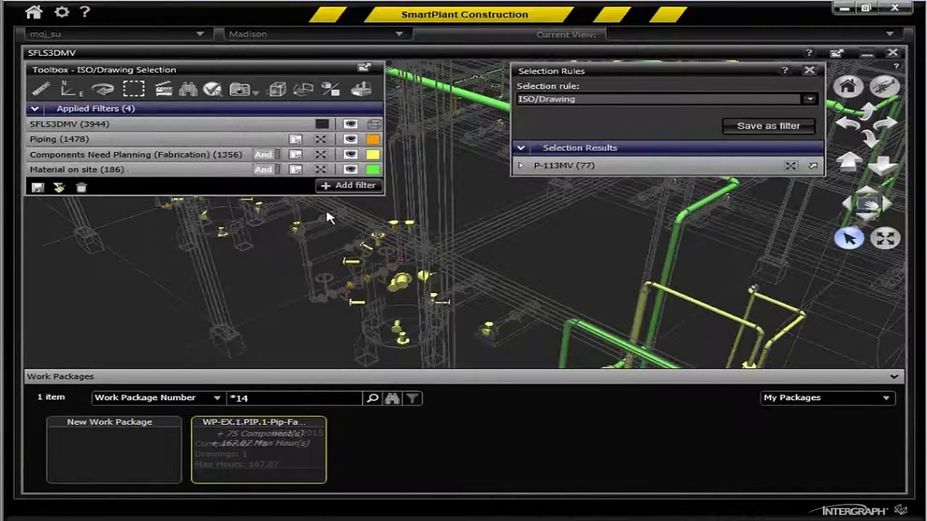
# Step: Remove the Material on site, Components Need Planning (Fabrication) and Piping filters from the model, and close the selection rules
pyautogui.click(81, 187)
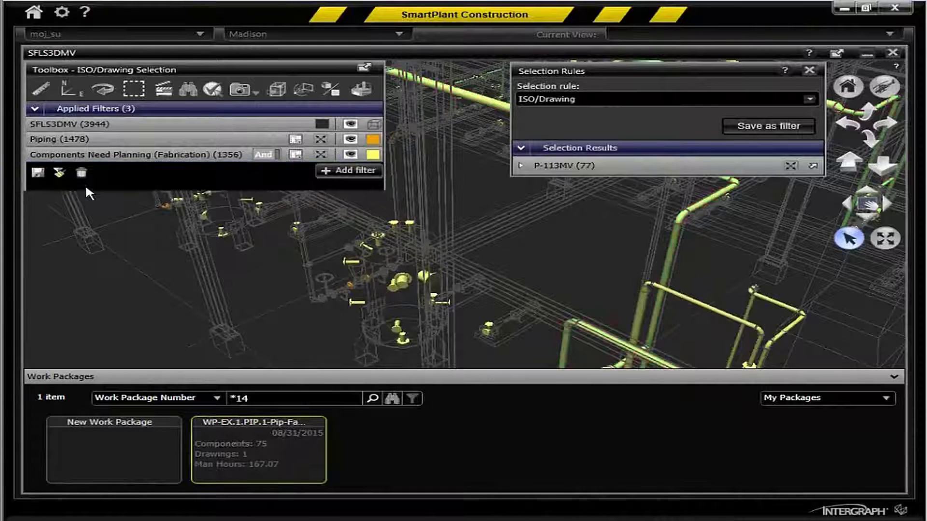
pyautogui.click(81, 173)
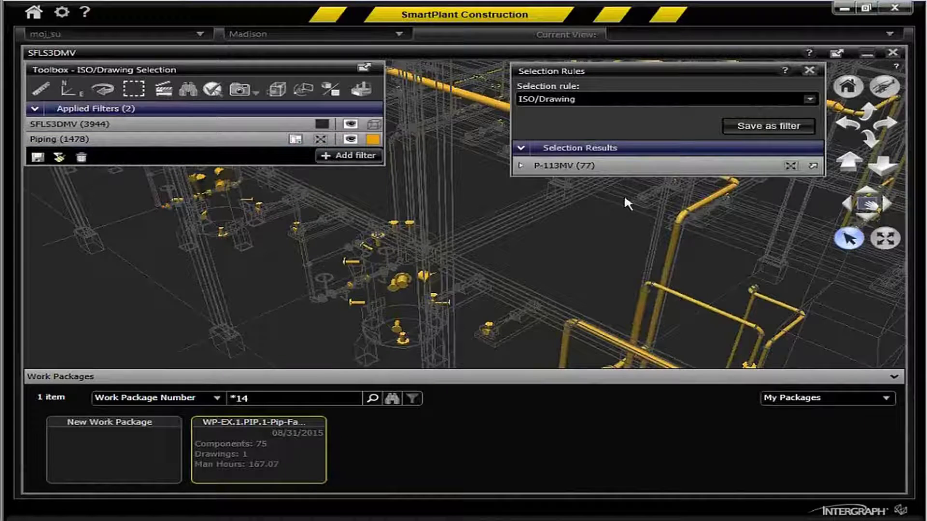
pyautogui.click(809, 72)
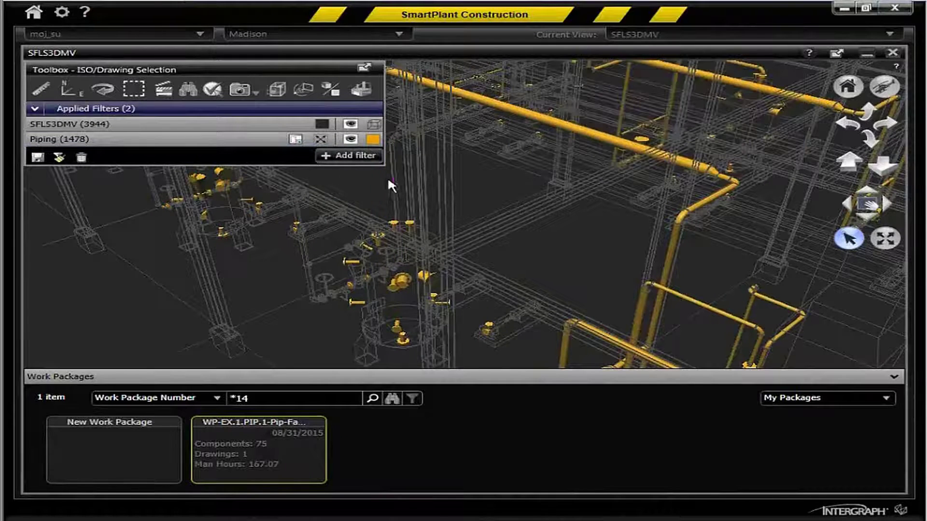
pyautogui.click(81, 157)
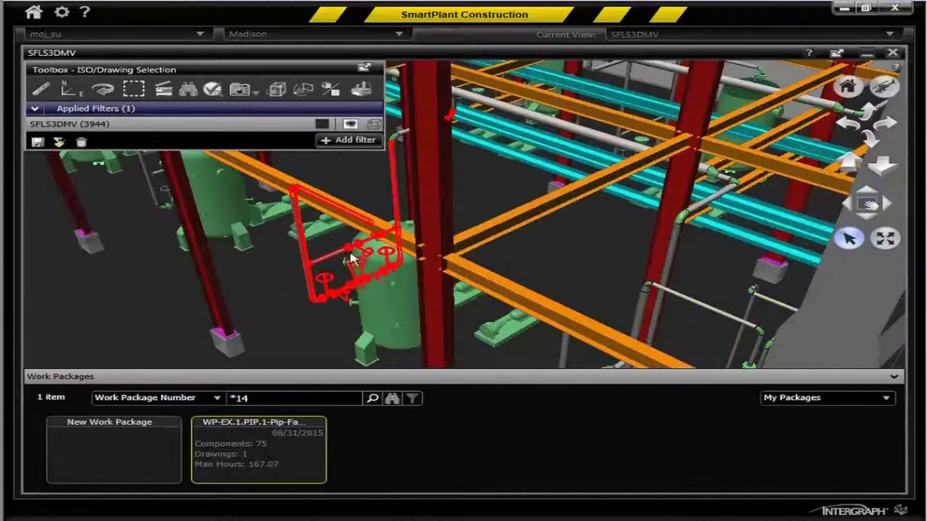
# Step: Check which work package is linked to the vertical pipe of P-113MV
pyautogui.rightClick(304, 259)
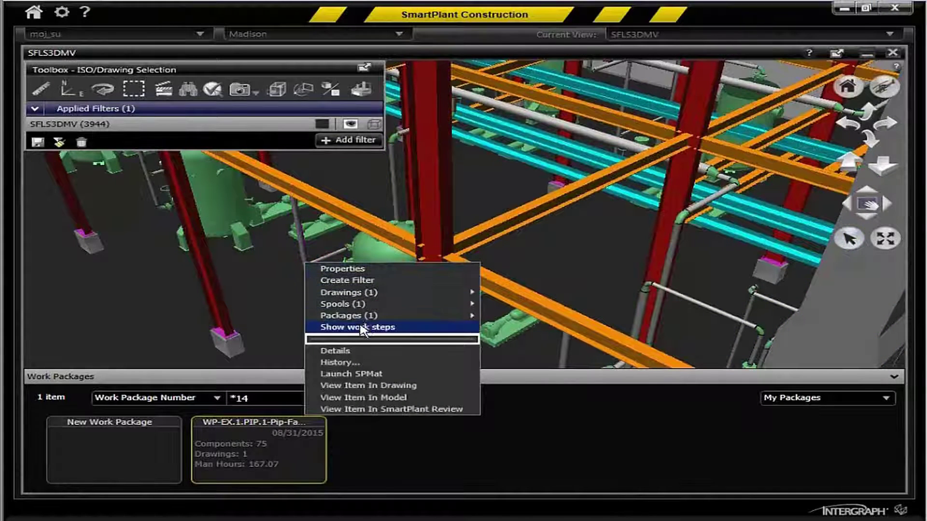
pyautogui.moveTo(381, 316)
pyautogui.click(564, 314)
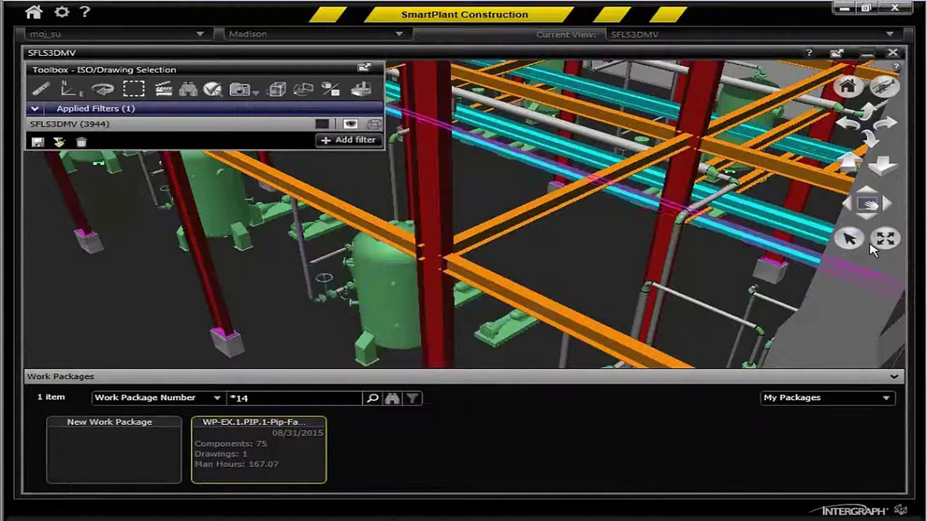
# Step: Take a close-up model snapshot of the valve piping beside the green vessel and name it Inst Valve
pyautogui.click(848, 206)
pyautogui.click(847, 205)
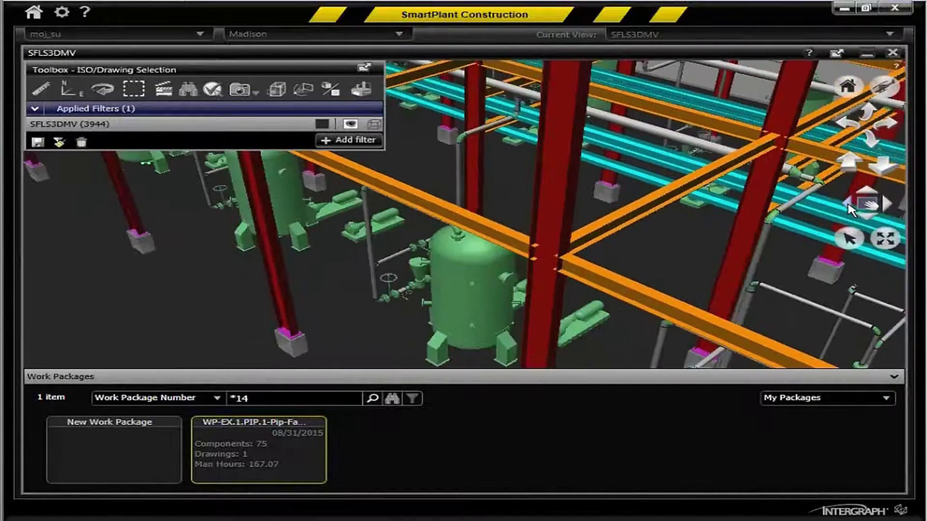
pyautogui.click(848, 206)
pyautogui.click(868, 216)
pyautogui.click(869, 216)
pyautogui.click(849, 153)
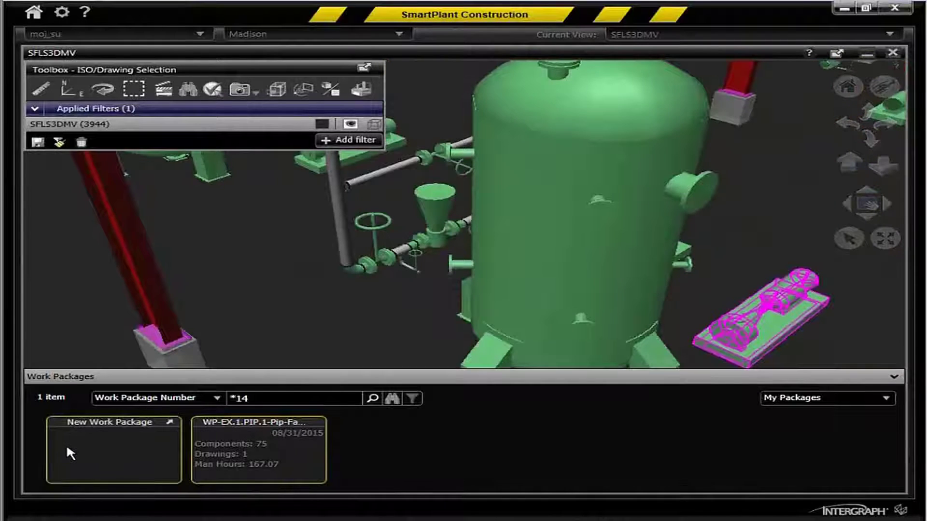
pyautogui.click(237, 91)
pyautogui.click(512, 229)
pyautogui.write('Inst Valve')
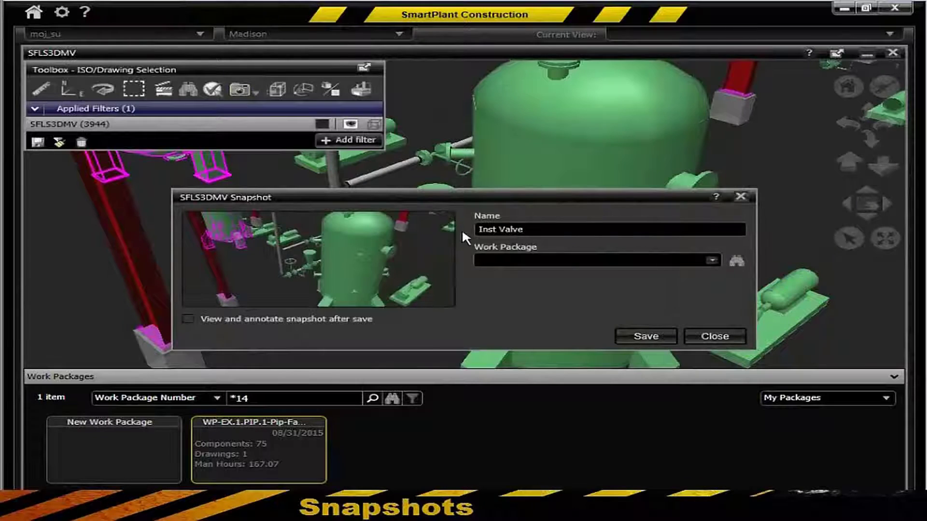
# Step: Assign the snapshot to WP-EX.1.PIP.1-Pip-Fab-0014, enable viewing and annotating after save, and save it
pyautogui.click(713, 261)
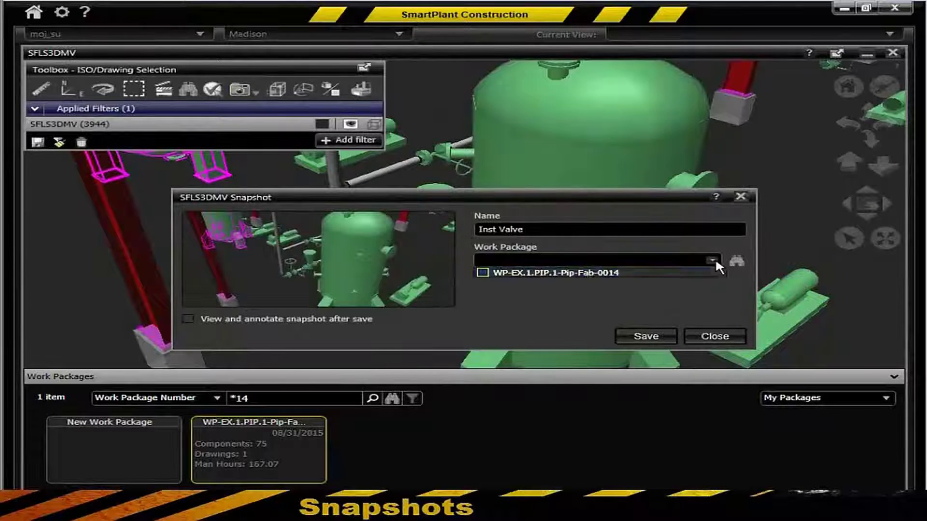
pyautogui.click(492, 273)
pyautogui.click(188, 319)
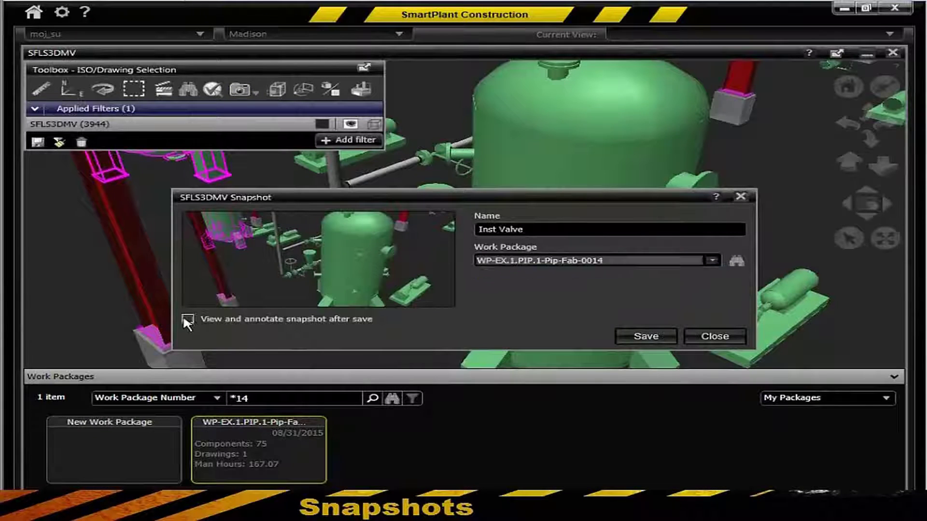
pyautogui.click(639, 338)
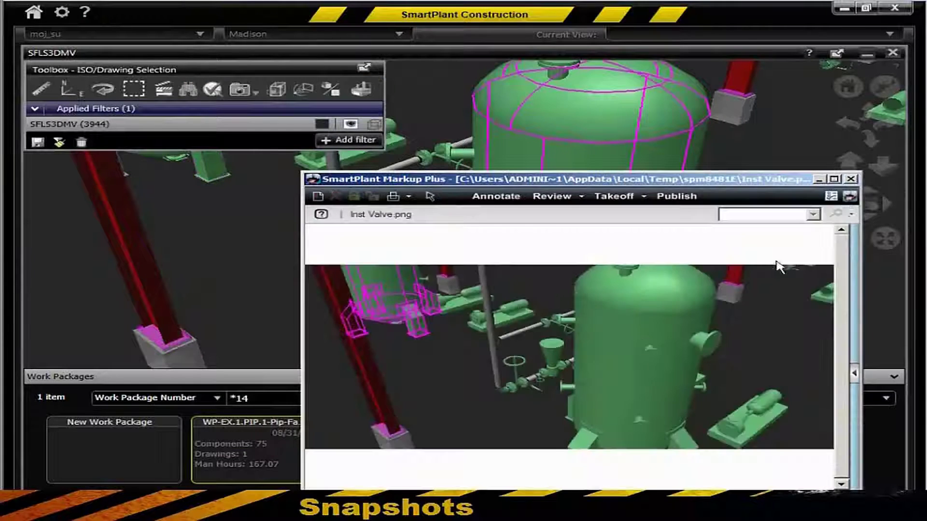
pyautogui.click(833, 179)
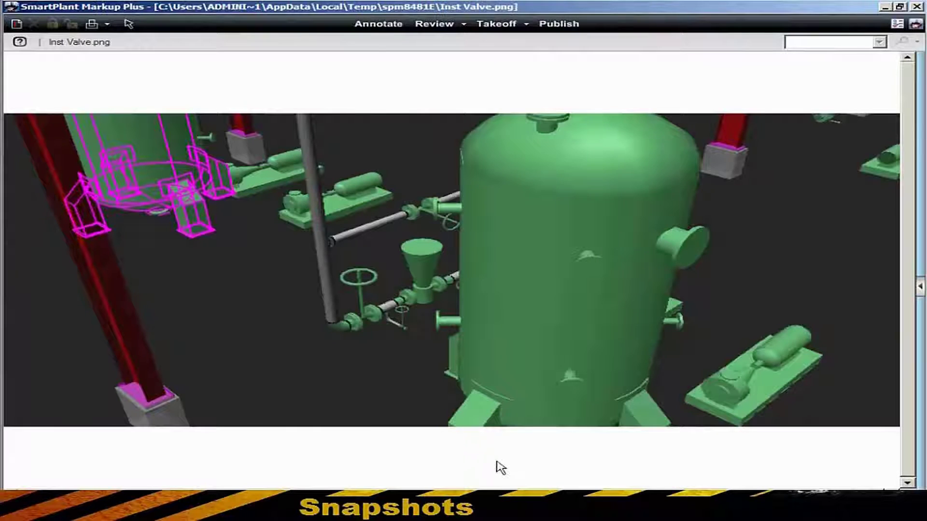
# Step: Annotate the snapshot with a red cloud around the instrument valve and a red arrow between the valve and the empty area
pyautogui.click(374, 25)
pyautogui.click(34, 174)
pyautogui.click(53, 176)
pyautogui.moveTo(384, 208); pyautogui.dragTo(509, 316)
pyautogui.click(17, 82)
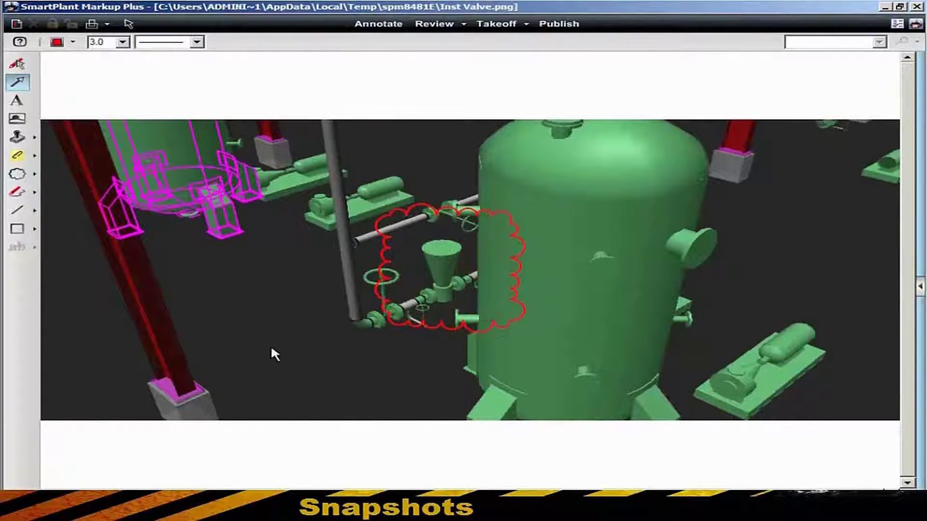
pyautogui.moveTo(272, 348); pyautogui.dragTo(418, 269)
# Step: Add a red text label with the valve's tag number at the arrowhead
pyautogui.click(11, 100)
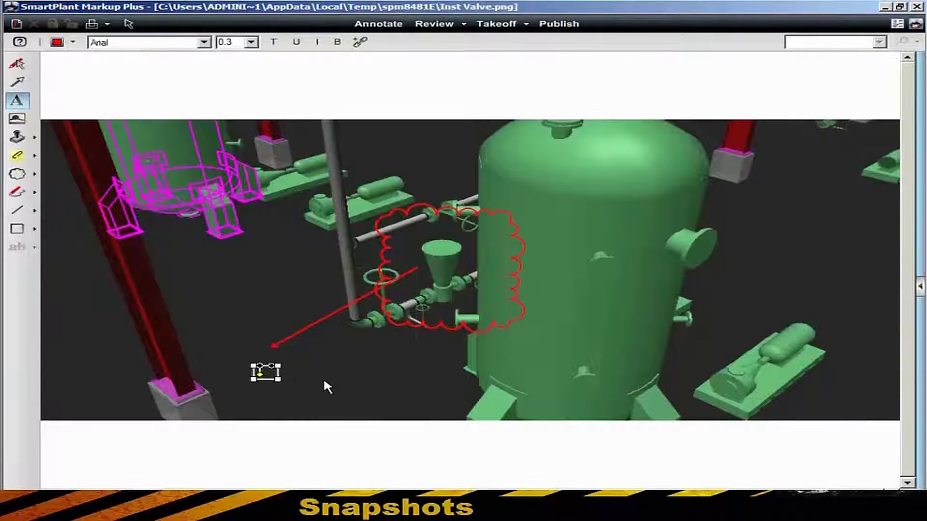
pyautogui.write('MOV')
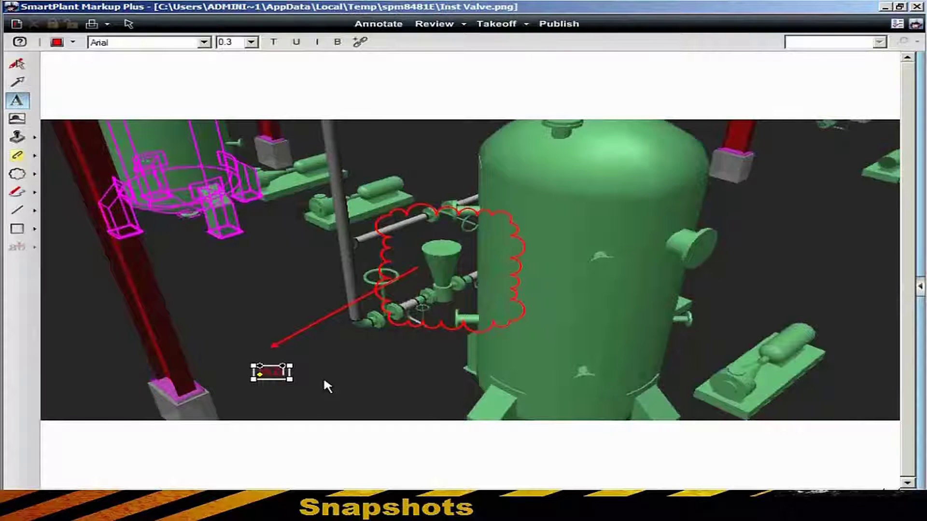
pyautogui.write('-0003')
pyautogui.click(404, 363)
pyautogui.click(300, 372)
pyautogui.click(231, 309)
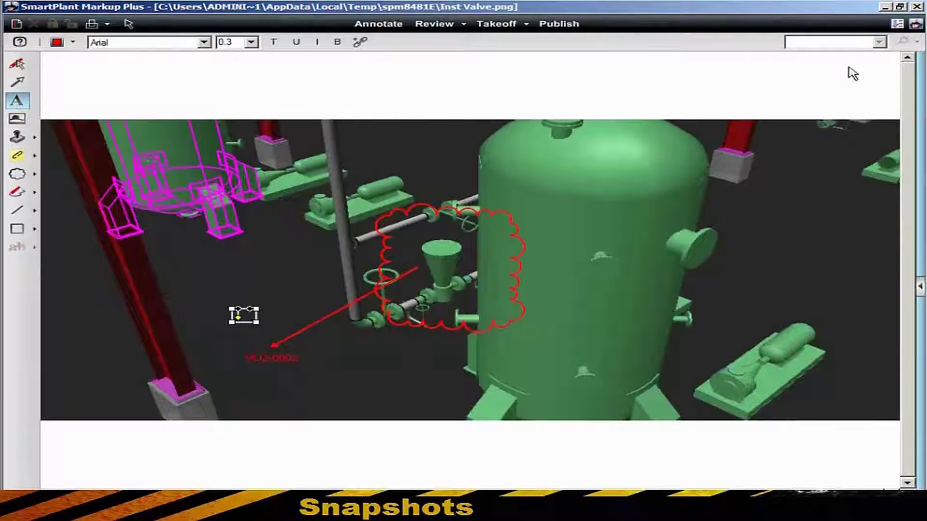
# Step: Save the Inst Valve markup layer with the default properties and return to SmartPlant Construction
pyautogui.click(915, 24)
pyautogui.click(539, 312)
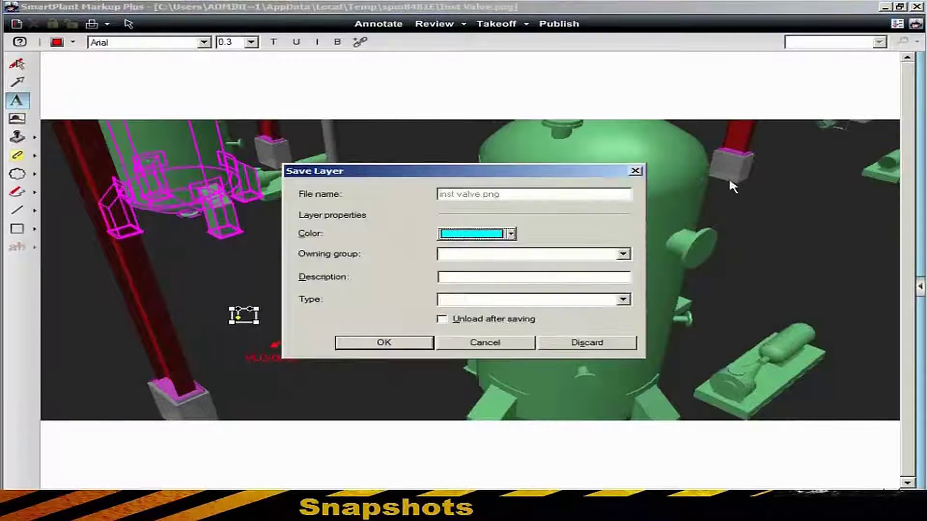
pyautogui.click(405, 345)
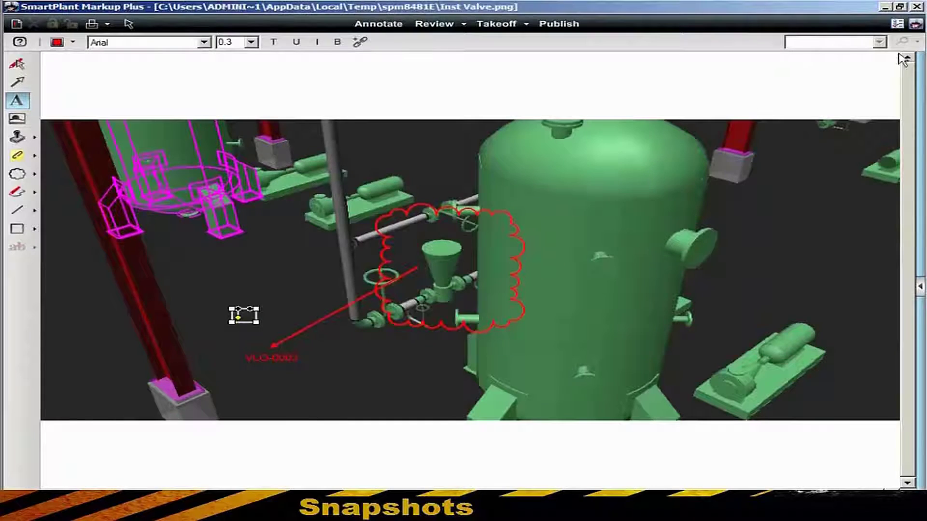
pyautogui.click(916, 24)
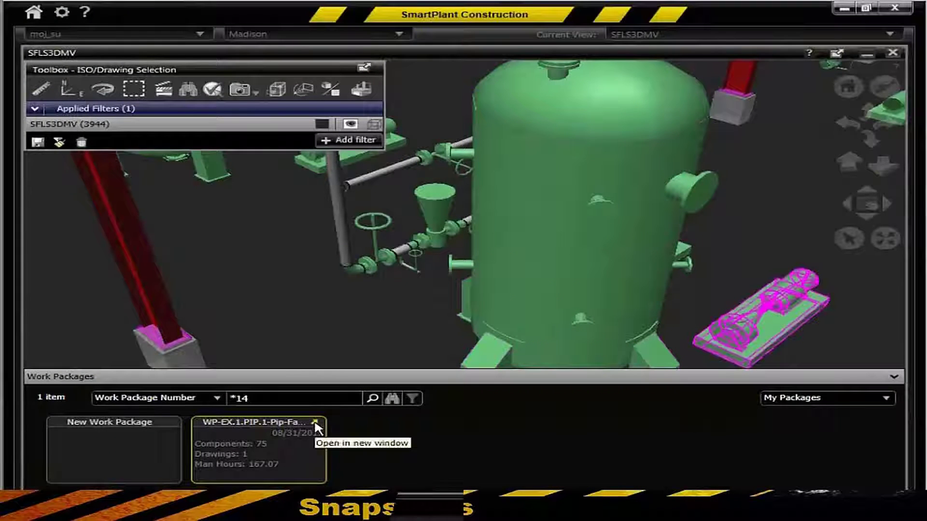
# Step: Open work package WP-EX.1.PIP.1-Pip-Fab-0014 and review its drawings and component list
pyautogui.click(315, 423)
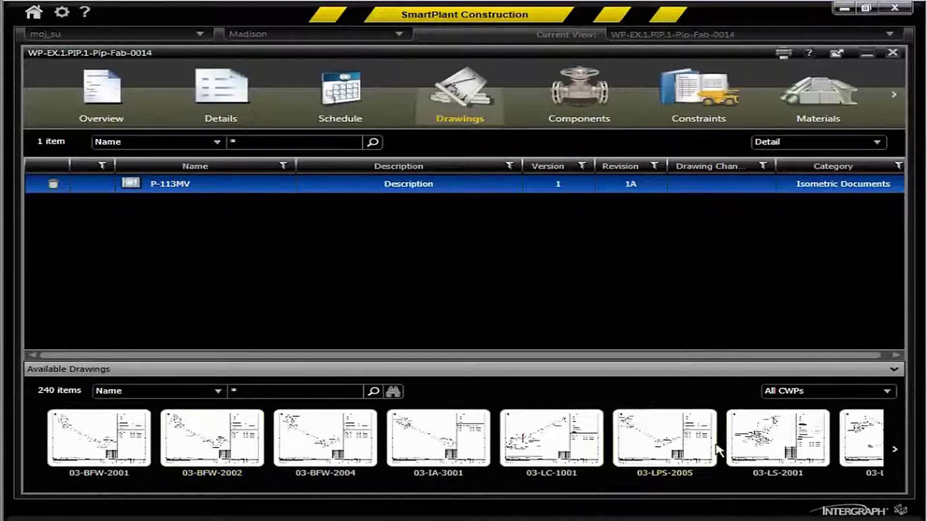
pyautogui.click(887, 392)
pyautogui.click(474, 386)
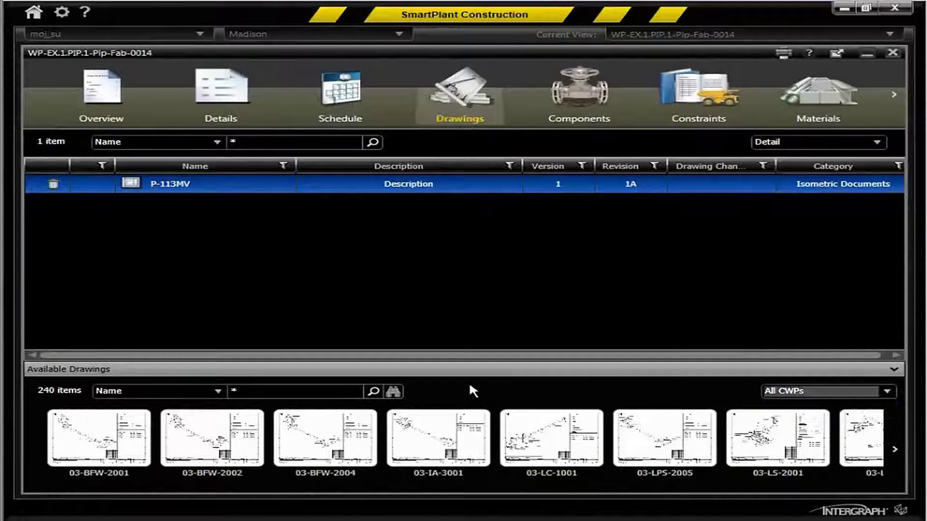
pyautogui.click(580, 98)
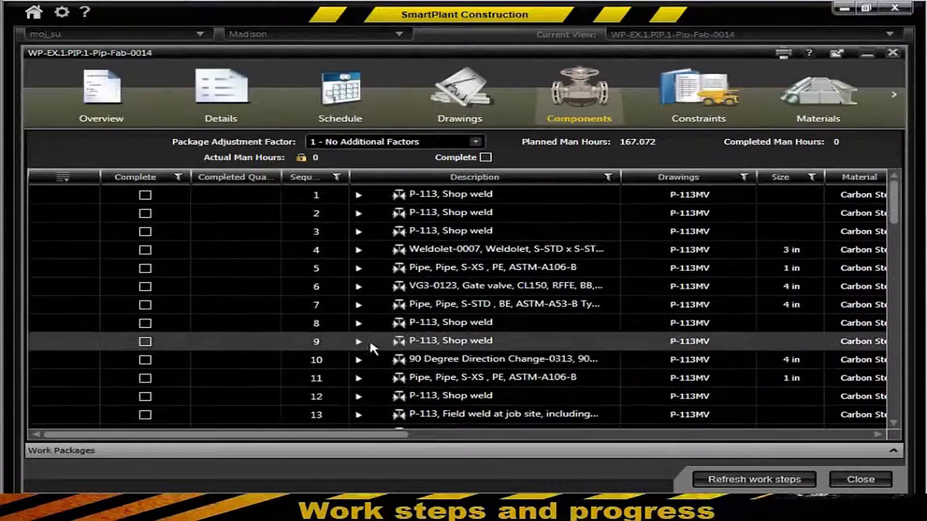
# Step: Expand the work steps of the third P-113 shop weld, widen the Planned Man Hours column, and review the steps' rates and hours
pyautogui.click(358, 232)
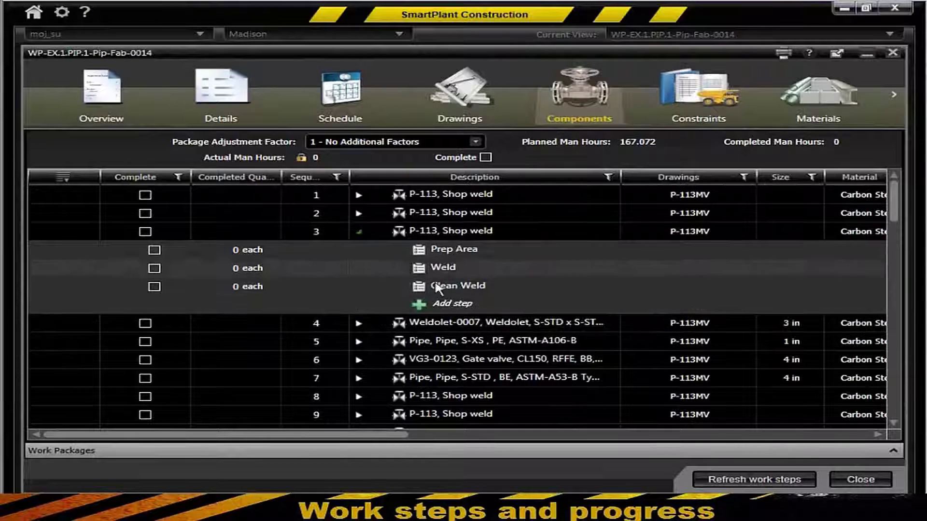
pyautogui.moveTo(331, 436); pyautogui.dragTo(681, 437)
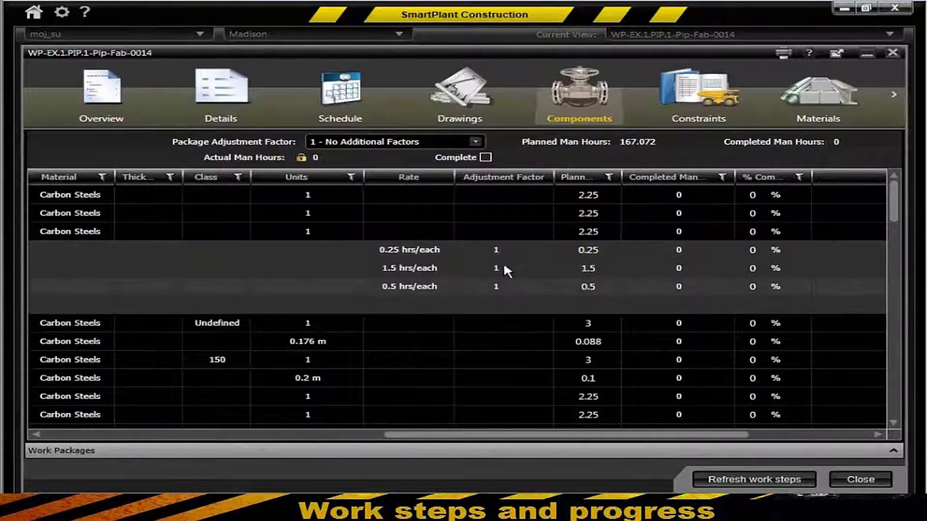
pyautogui.moveTo(621, 176); pyautogui.dragTo(674, 177)
pyautogui.moveTo(526, 428); pyautogui.dragTo(608, 424)
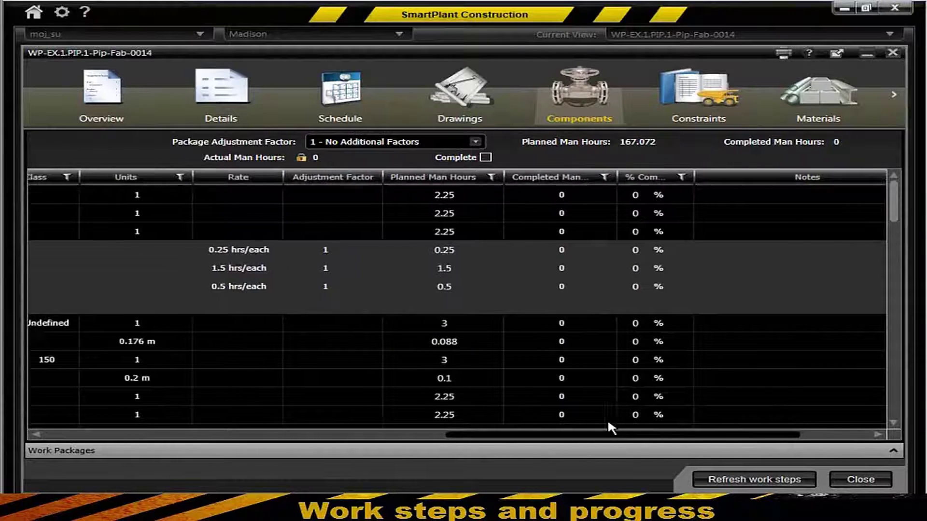
# Step: Show the Actual Man Hours, Actual Quantity and Actual Date Complete columns in the component list, and widen the Actual Man Hours column
pyautogui.rightClick(719, 175)
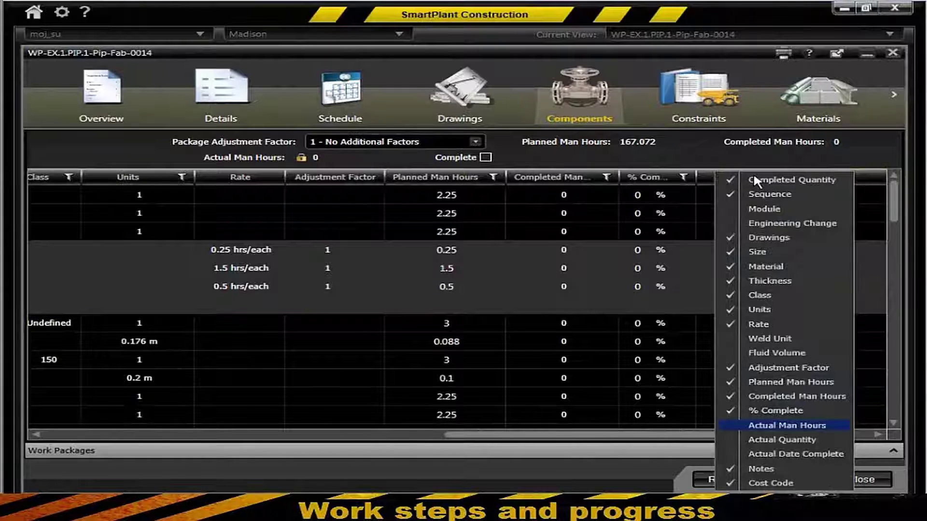
pyautogui.press('Return')
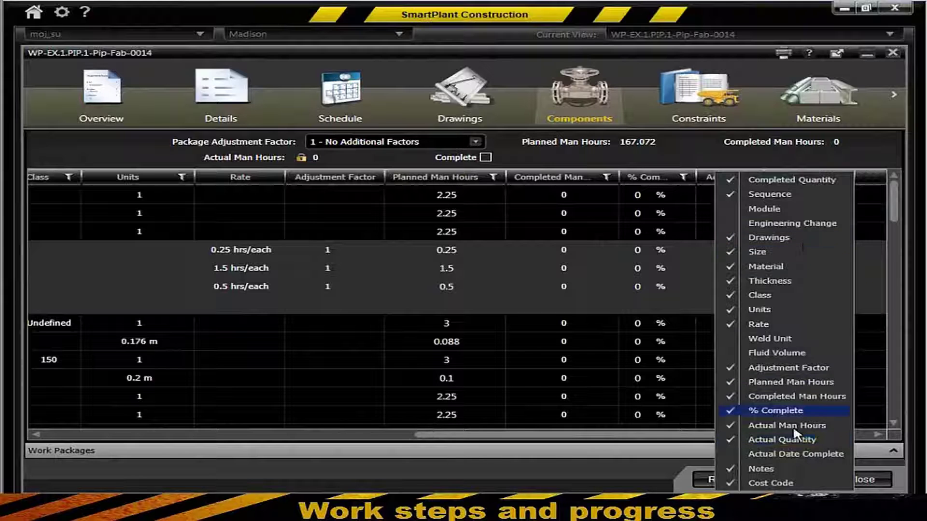
pyautogui.click(790, 454)
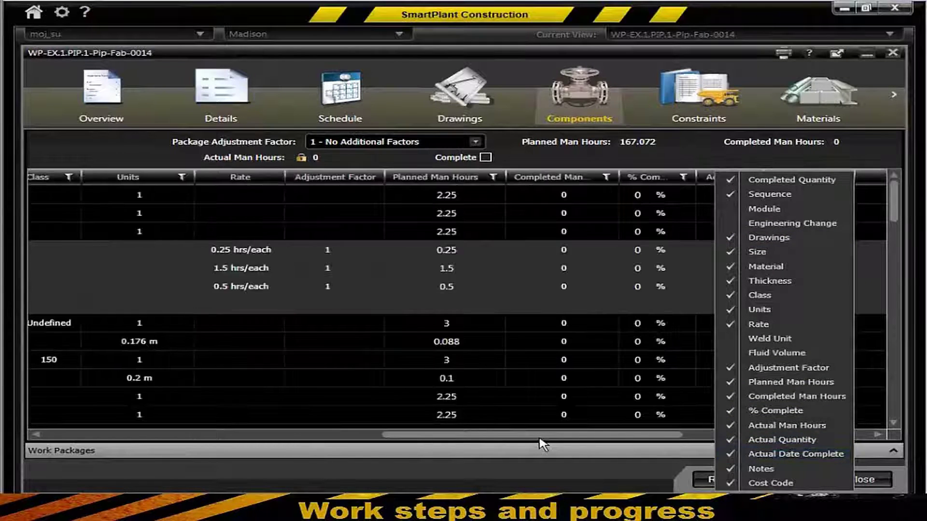
pyautogui.click(540, 439)
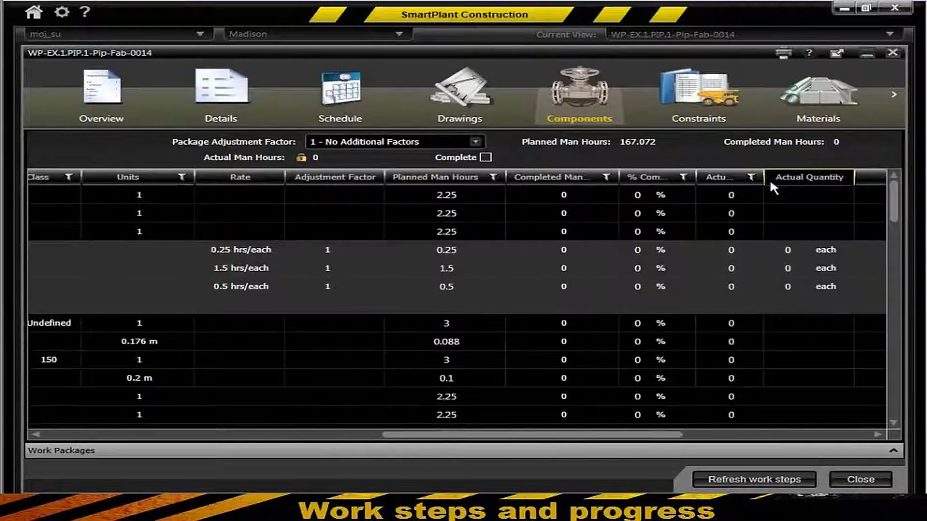
pyautogui.moveTo(765, 177); pyautogui.dragTo(830, 176)
pyautogui.moveTo(648, 435); pyautogui.dragTo(681, 437)
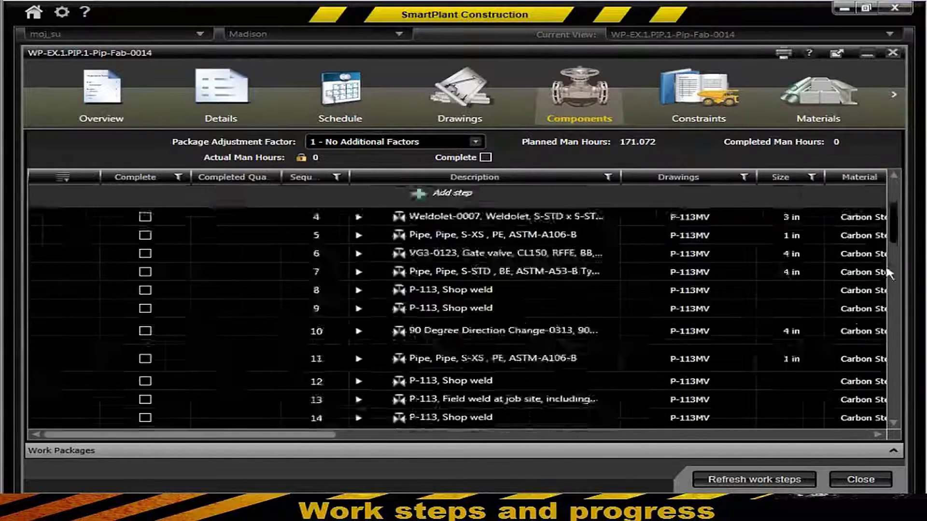
# Step: Add a blank component row at the end of the component list and return to the first component
pyautogui.moveTo(885, 265); pyautogui.dragTo(882, 334)
pyautogui.scroll(-10, 884, 340)
pyautogui.click(448, 418)
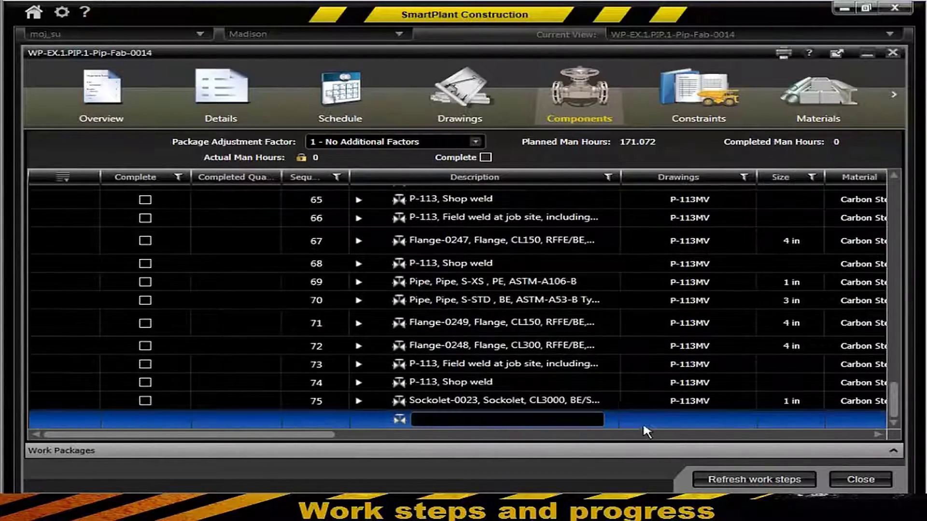
pyautogui.click(448, 435)
pyautogui.moveTo(433, 436); pyautogui.dragTo(69, 405)
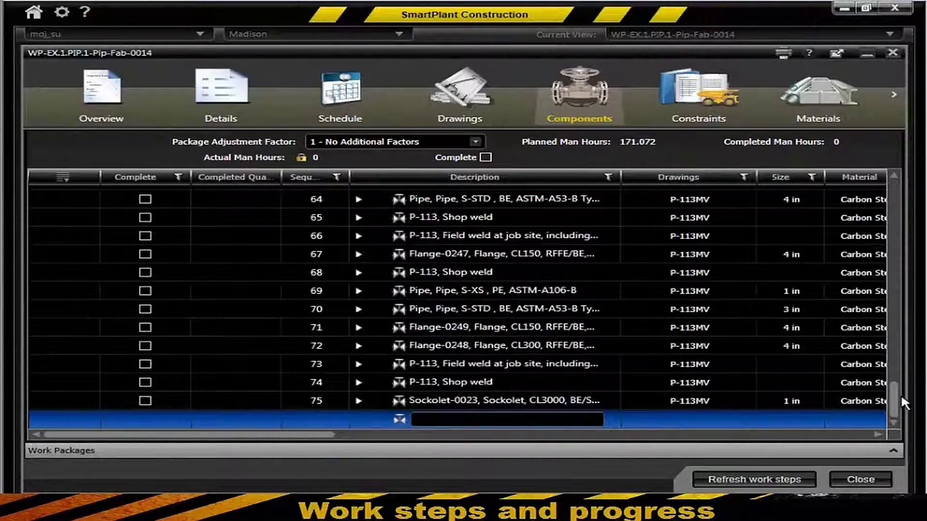
pyautogui.moveTo(896, 398); pyautogui.dragTo(897, 176)
pyautogui.click(721, 192)
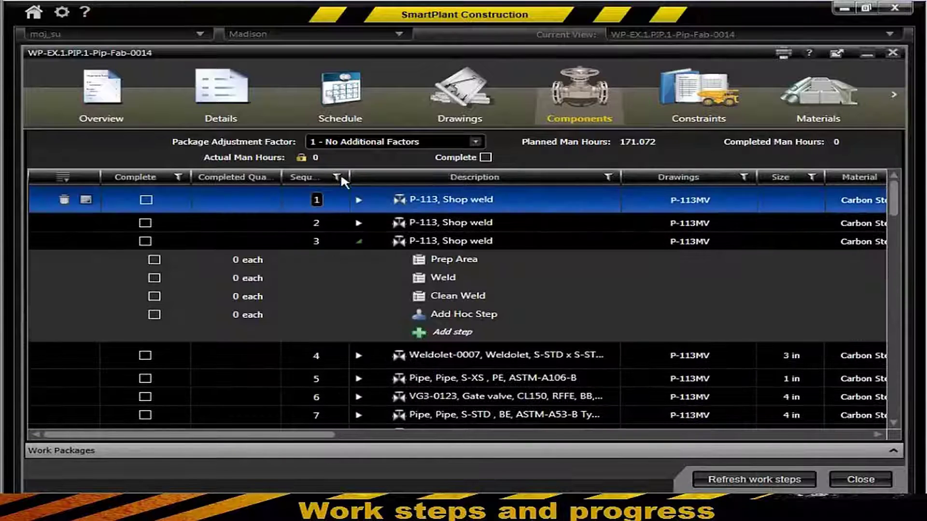
# Step: Apply the Cold Weather package adjustment factor with a value of 1.3 to the work package
pyautogui.click(363, 141)
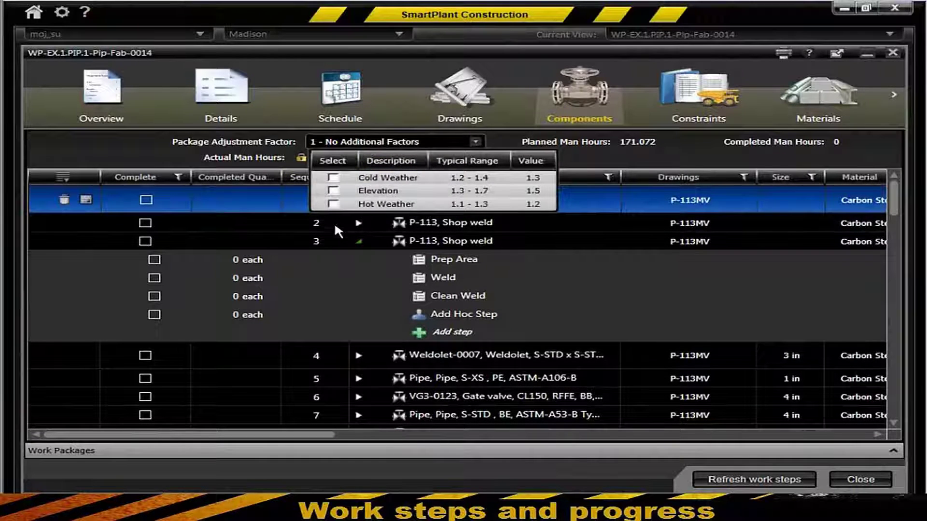
pyautogui.click(333, 178)
pyautogui.click(532, 178)
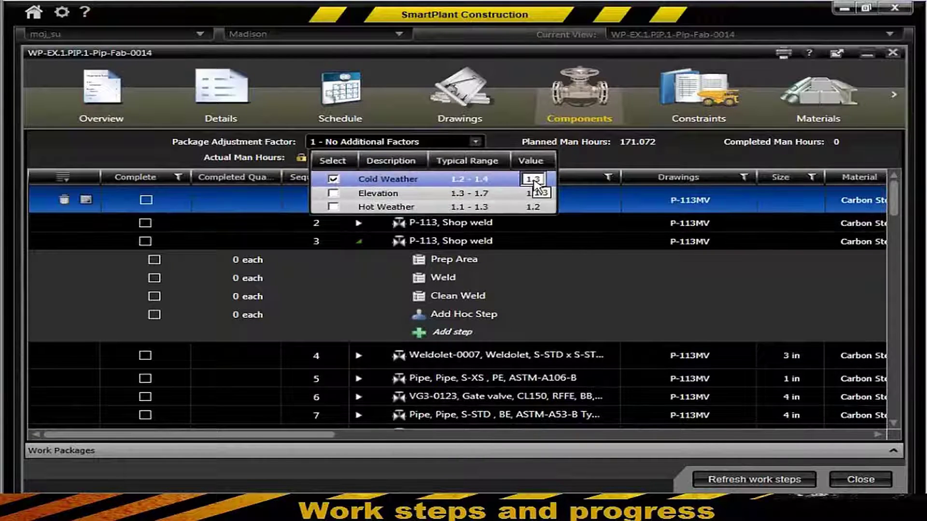
pyautogui.click(595, 157)
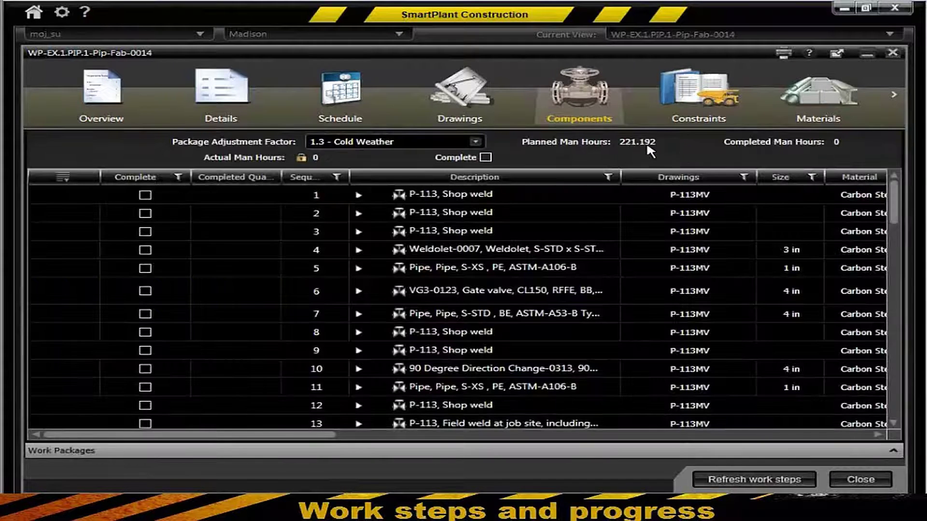
pyautogui.moveTo(332, 435)
pyautogui.mouseDown()
pyautogui.moveTo(866, 441)
pyautogui.moveTo(537, 429)
pyautogui.moveTo(333, 437)
pyautogui.mouseUp()
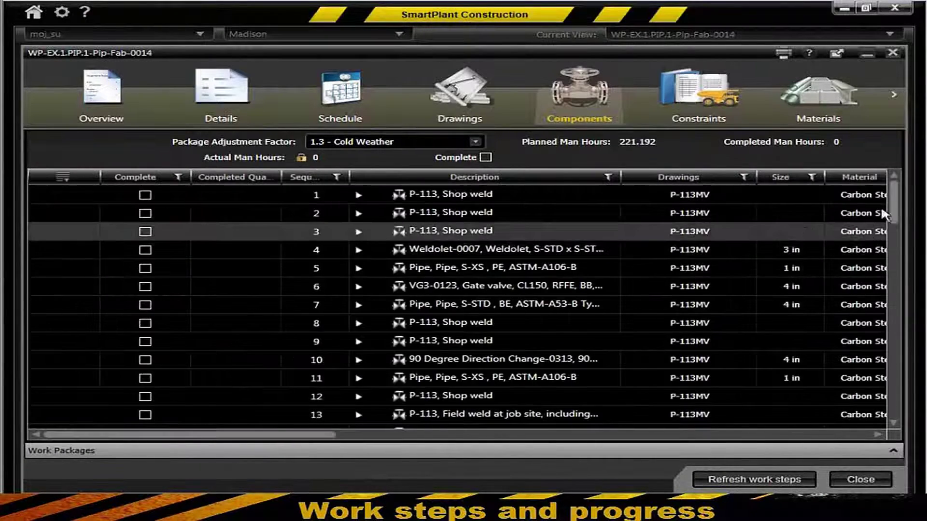
# Step: Add a Forklift constraint from the Lifts equipment resources with quantity 3 and a duration of 2 days
pyautogui.click(698, 104)
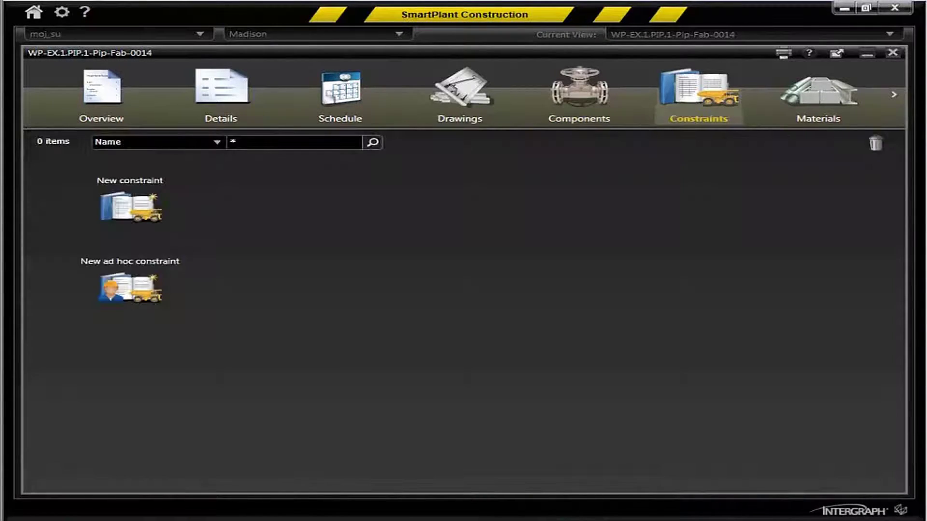
pyautogui.click(145, 208)
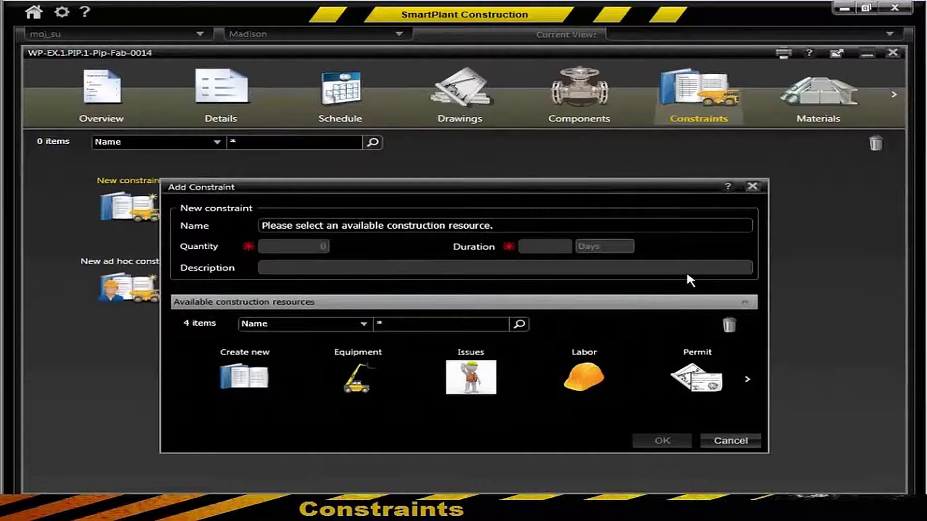
pyautogui.click(357, 378)
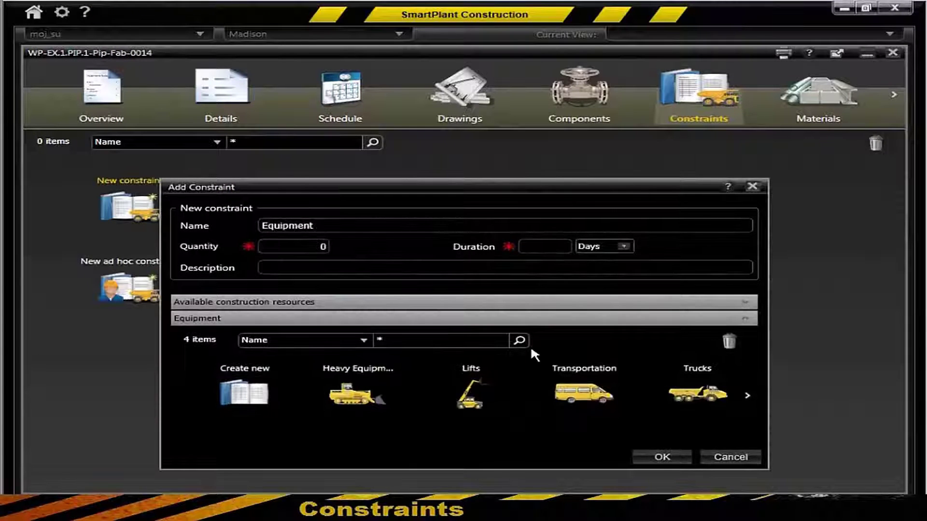
pyautogui.click(484, 393)
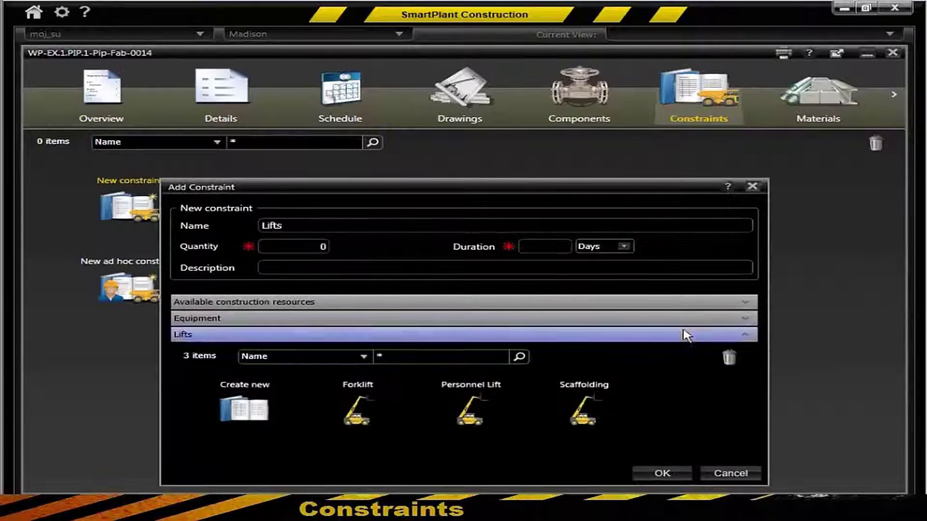
pyautogui.click(387, 405)
pyautogui.write('3')
pyautogui.click(537, 247)
pyautogui.write('2')
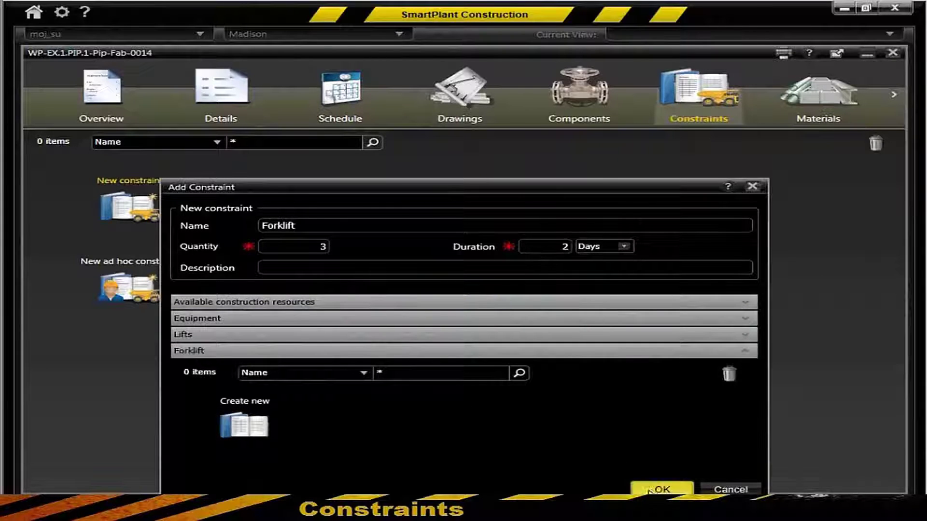
pyautogui.click(662, 490)
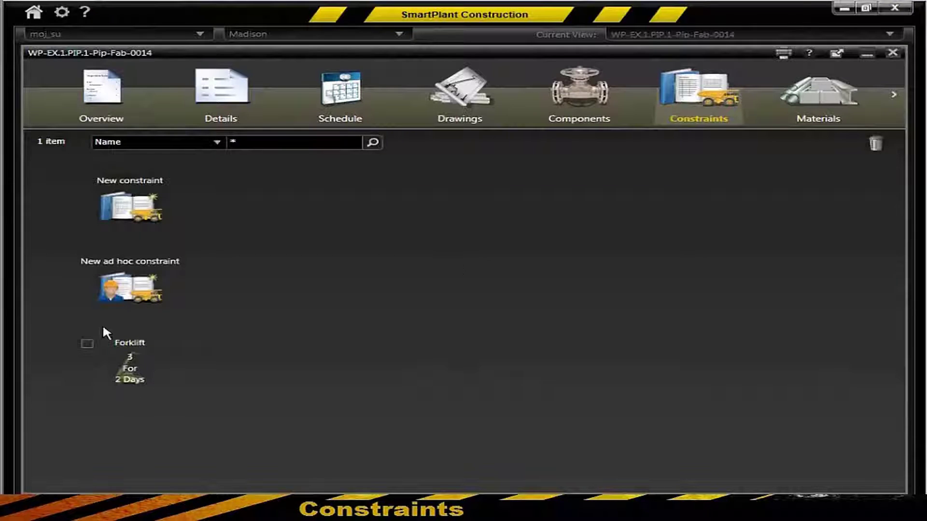
# Step: Run a materials forecast for the work package
pyautogui.click(800, 119)
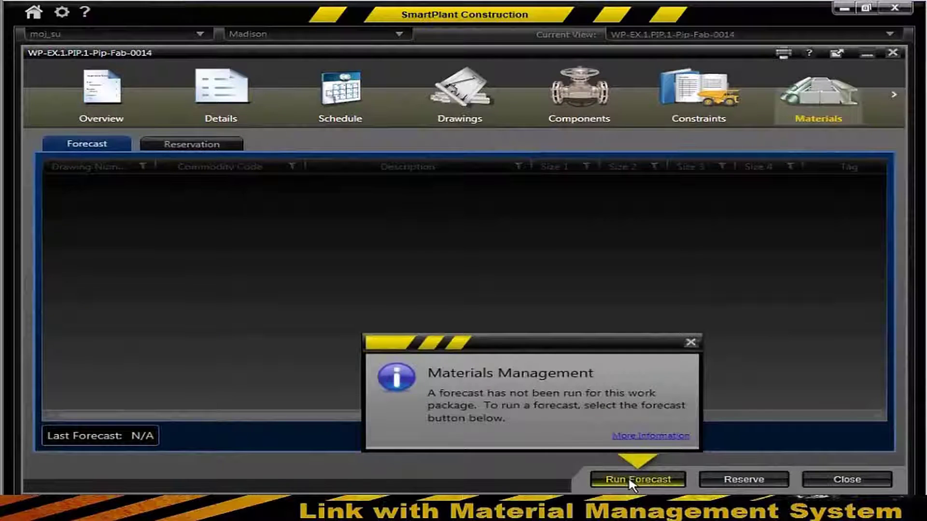
pyautogui.click(630, 481)
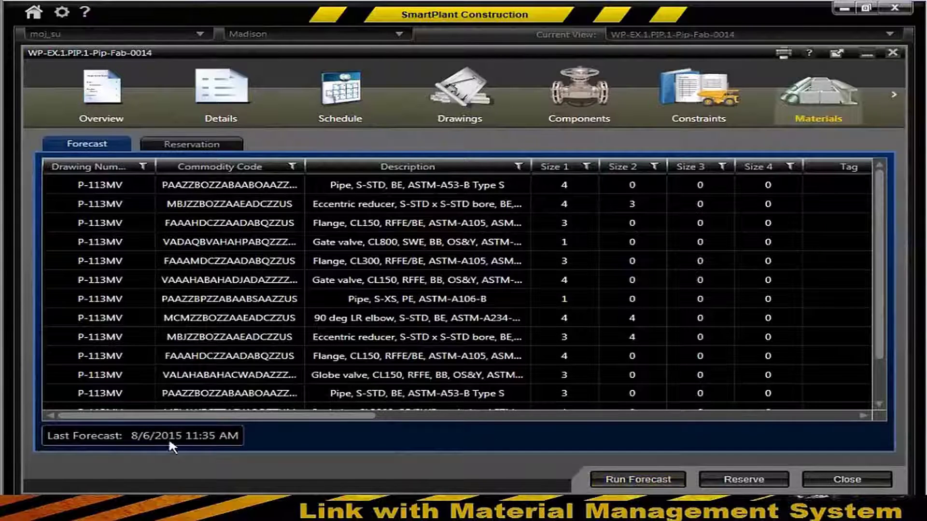
# Step: Examine the forecast's BOM and on-hand quantities, shortage warnings, dates, warehouse locations and IIS types
pyautogui.click(151, 180)
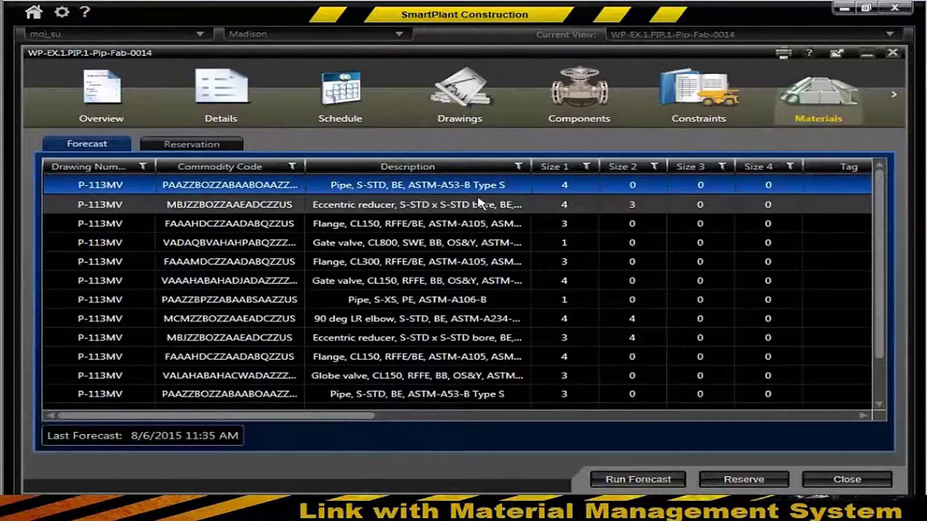
pyautogui.moveTo(351, 416); pyautogui.dragTo(614, 416)
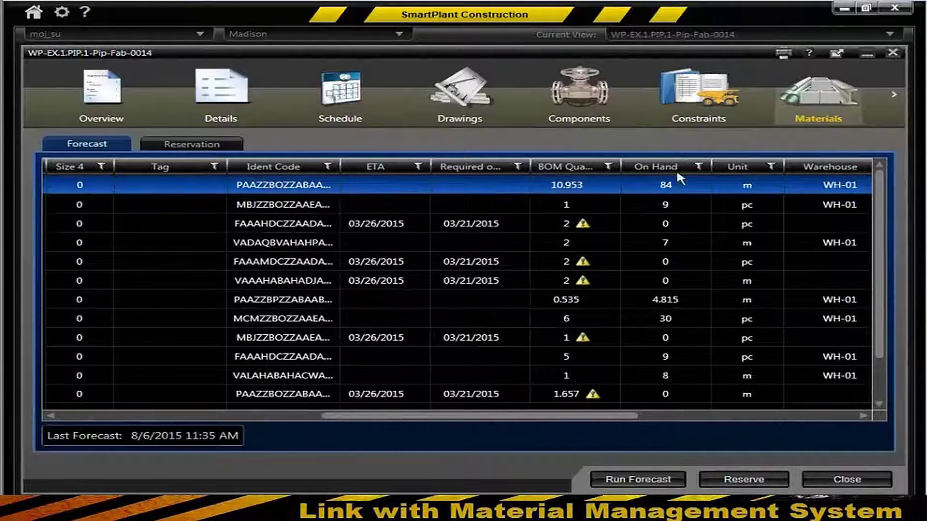
pyautogui.moveTo(473, 415); pyautogui.dragTo(685, 416)
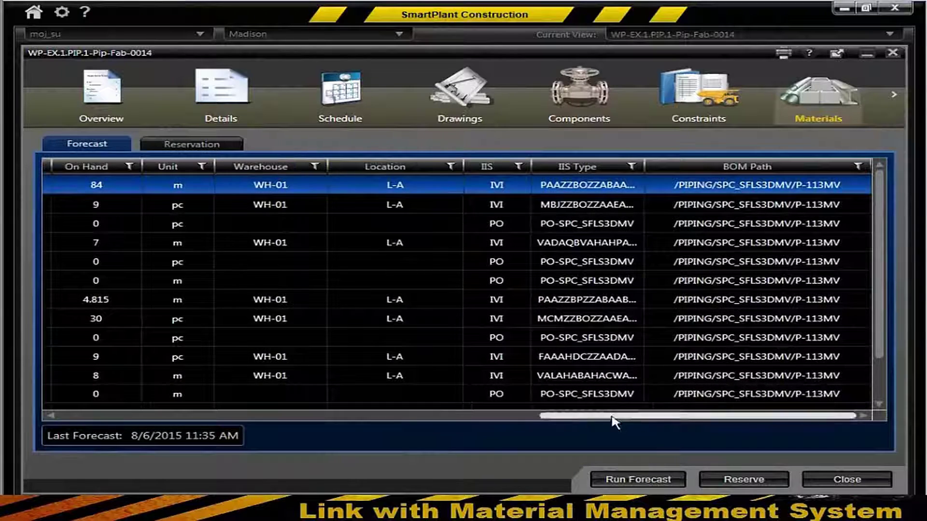
pyautogui.moveTo(593, 415); pyautogui.dragTo(419, 416)
pyautogui.click(356, 226)
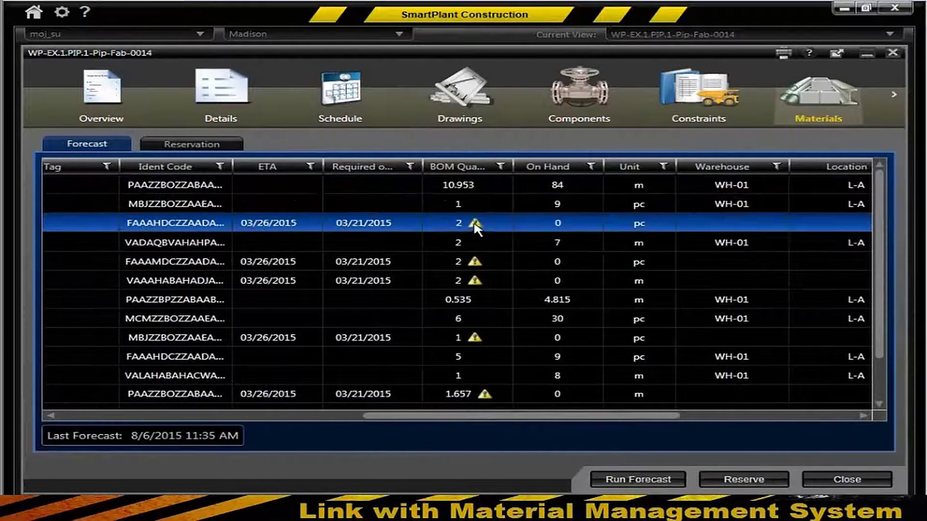
pyautogui.moveTo(477, 223)
pyautogui.moveTo(583, 418); pyautogui.dragTo(772, 422)
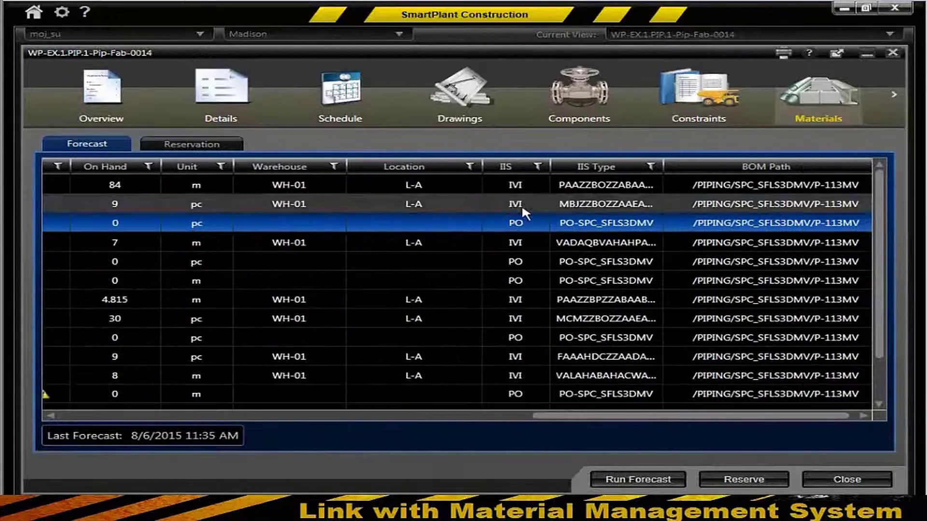
pyautogui.moveTo(712, 415); pyautogui.dragTo(184, 415)
# Step: Reserve the materials for the work package and review the reserved quantities and warehouse locations
pyautogui.click(205, 146)
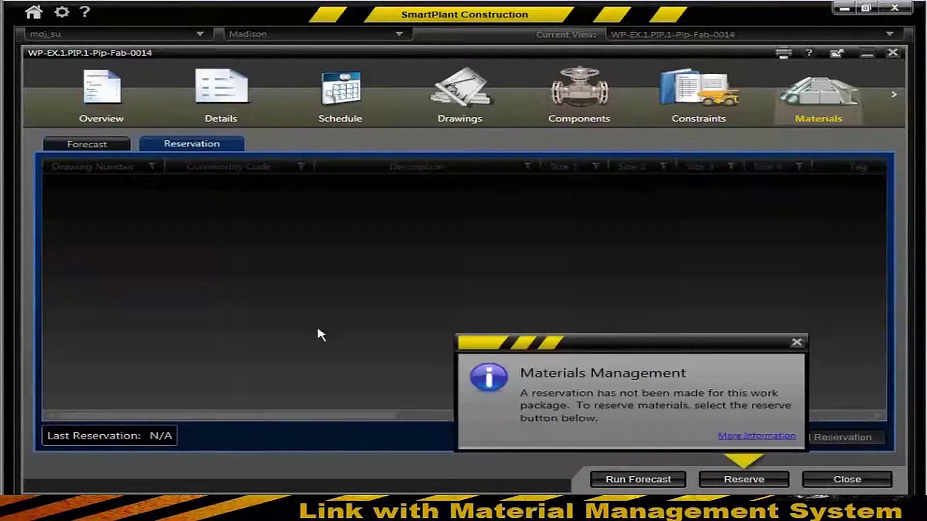
pyautogui.click(772, 480)
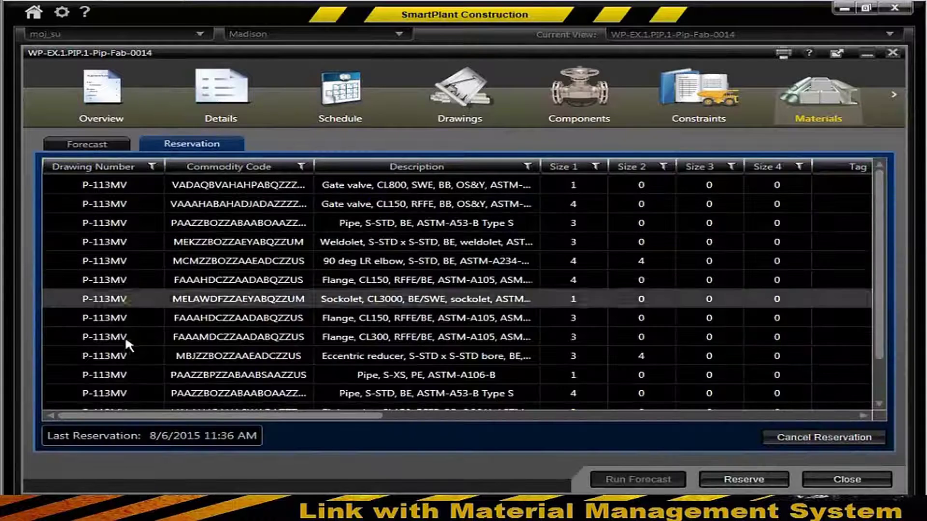
pyautogui.moveTo(299, 415); pyautogui.dragTo(778, 408)
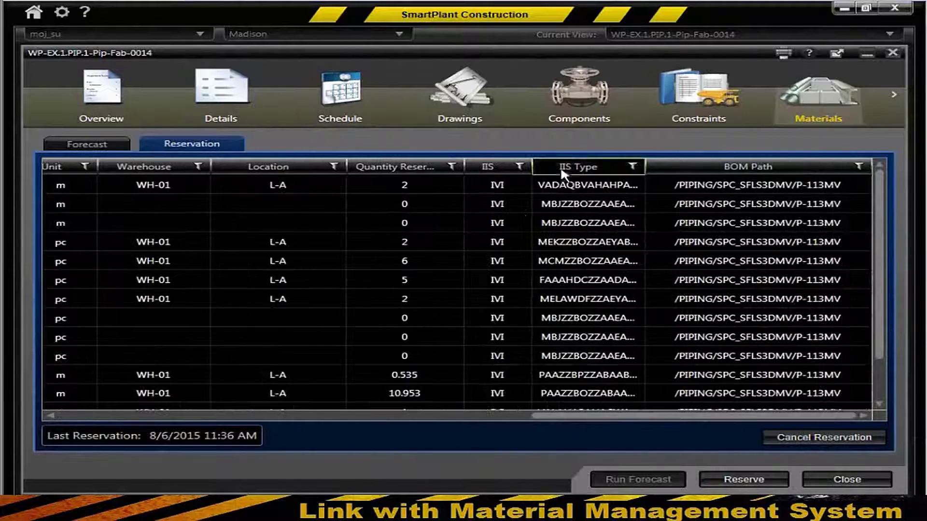
# Step: Add an item described as "Temporary Supports Type TP-00043" to the work package's material request
pyautogui.click(893, 94)
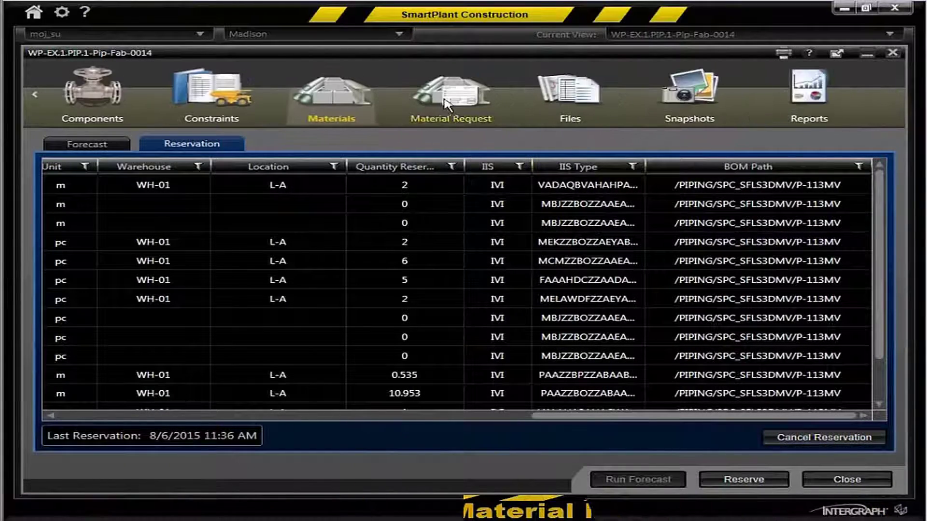
pyautogui.click(482, 106)
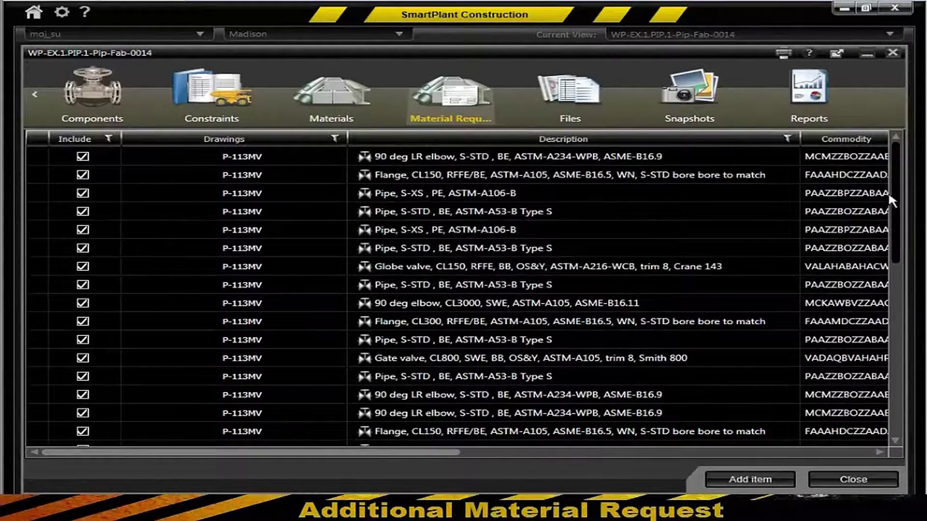
pyautogui.moveTo(891, 205); pyautogui.dragTo(896, 401)
pyautogui.click(772, 479)
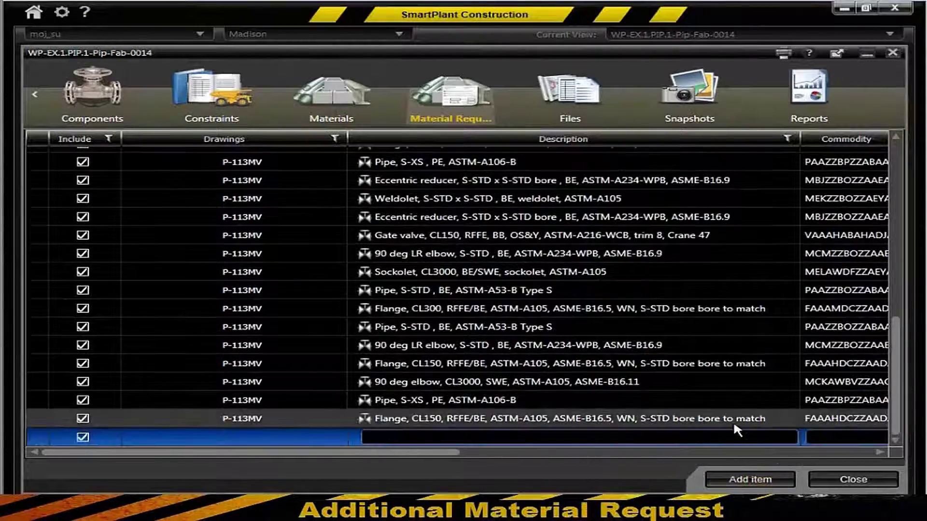
pyautogui.write('Tempora')
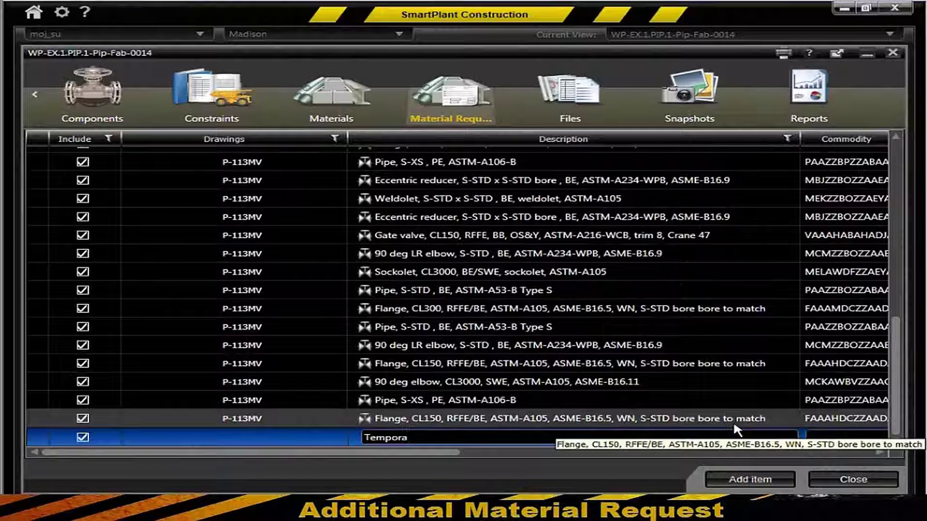
pyautogui.write('ry Supports Type TP-00043')
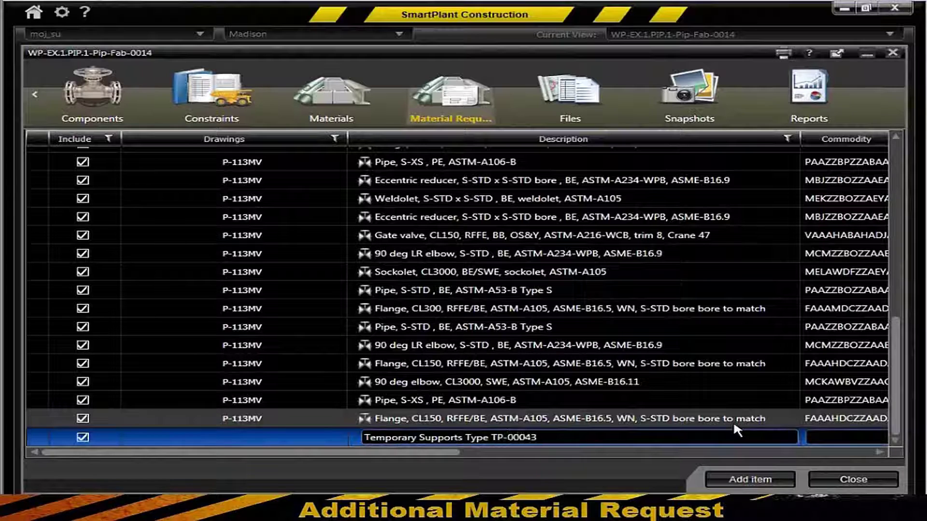
pyautogui.write('/V')
# Step: Complete the added item's description as "Temporary Supports Type TP-00043/V" and set its quantity to 4 each
pyautogui.moveTo(425, 452); pyautogui.dragTo(669, 470)
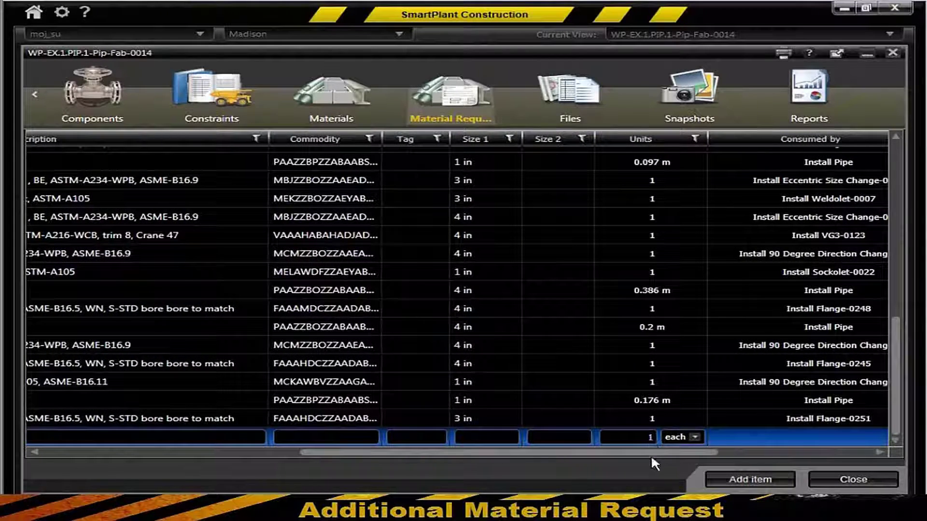
pyautogui.write('4')
pyautogui.moveTo(694, 452); pyautogui.dragTo(850, 454)
pyautogui.click(678, 419)
pyautogui.moveTo(509, 452); pyautogui.dragTo(150, 454)
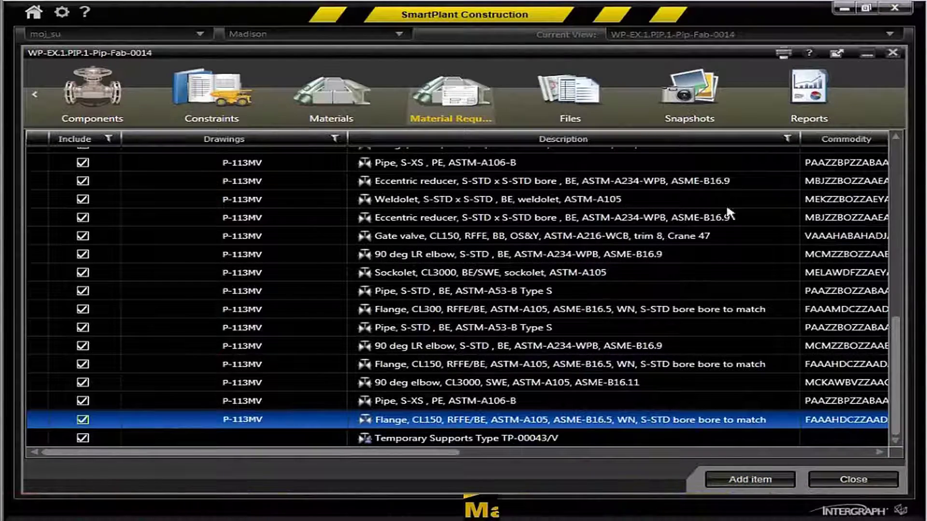
# Step: Attach PIPING.pdf to the work package's files and view the attached checklist
pyautogui.click(570, 104)
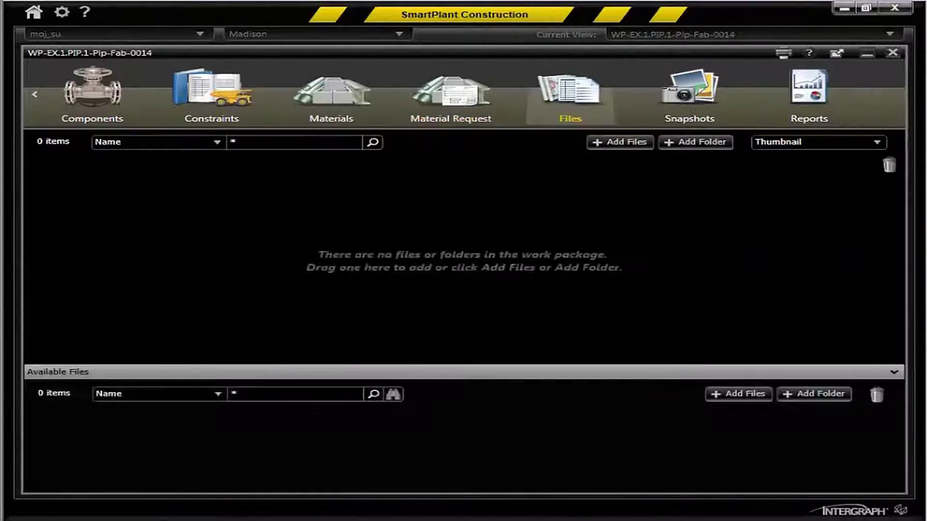
pyautogui.click(632, 144)
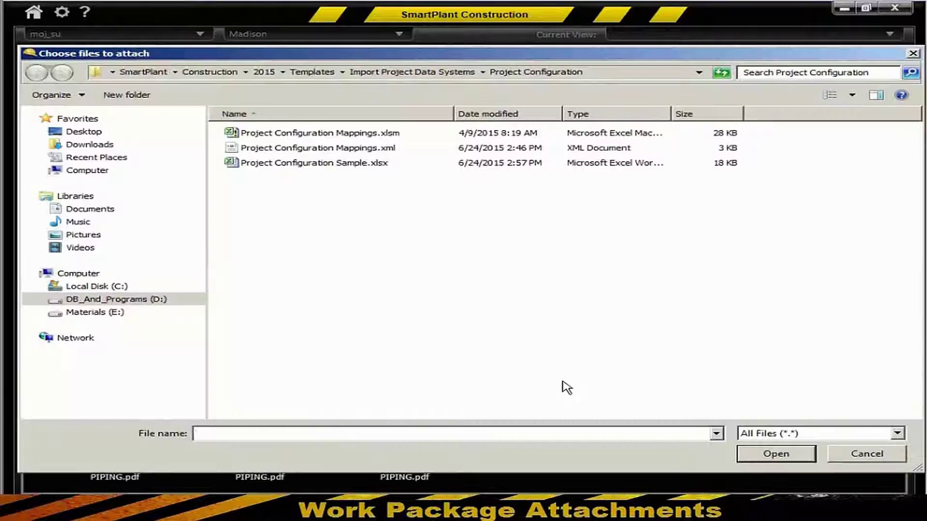
pyautogui.click(77, 299)
pyautogui.doubleClick(294, 132)
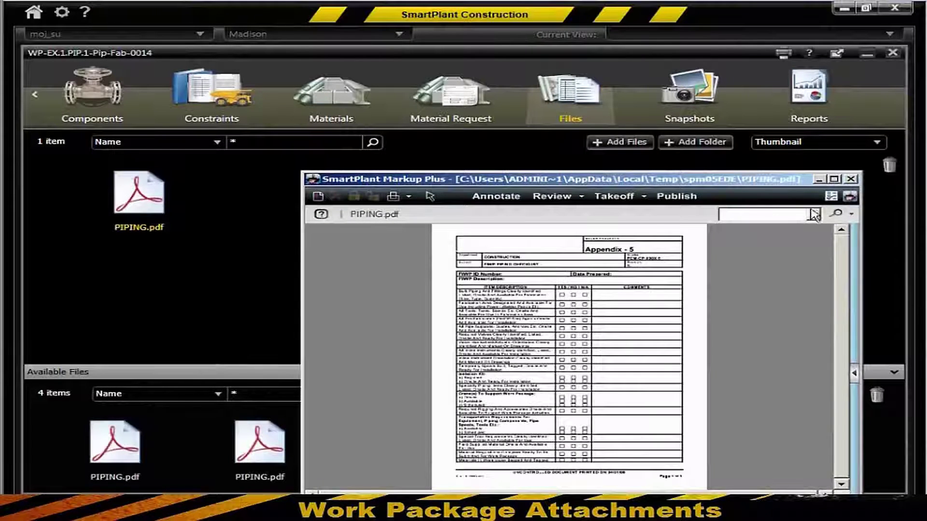
pyautogui.click(850, 179)
# Step: Generate the Work Package Summary report and review its overview, drawings and first components
pyautogui.click(689, 97)
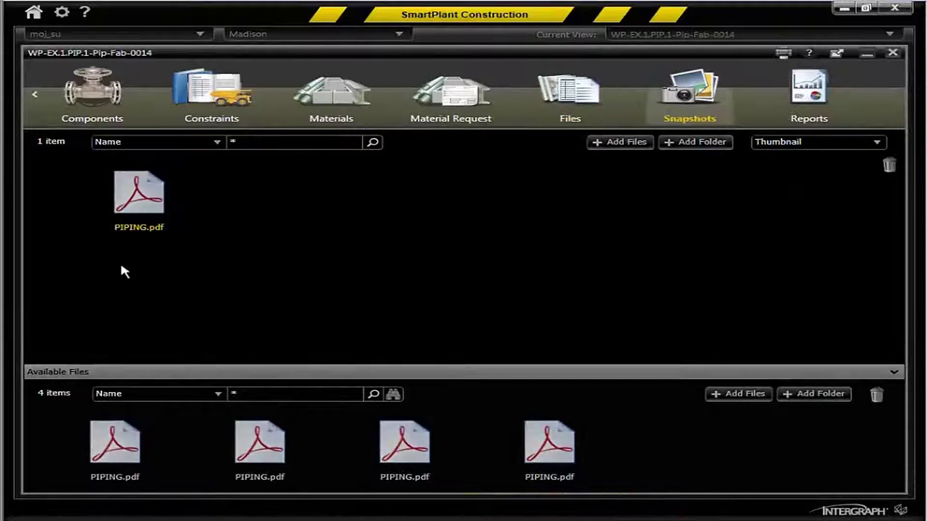
pyautogui.click(819, 99)
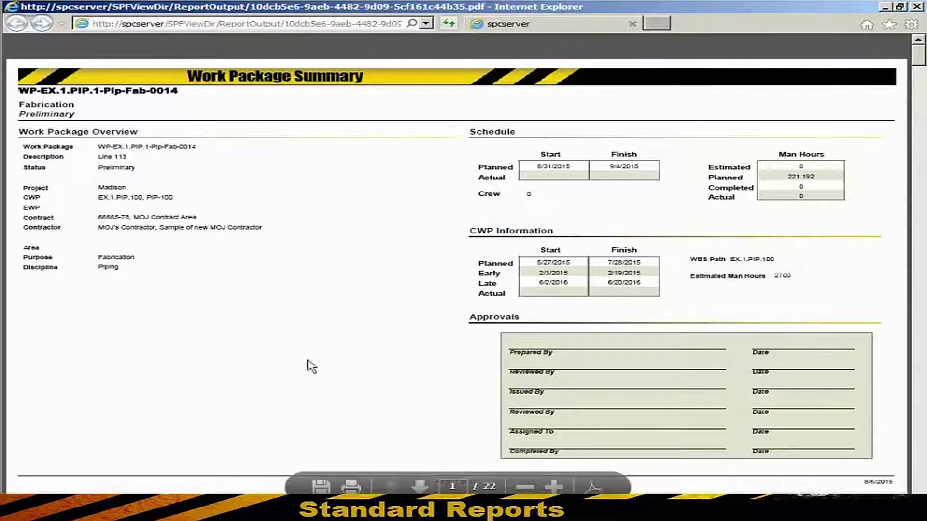
pyautogui.click(552, 487)
pyautogui.click(553, 486)
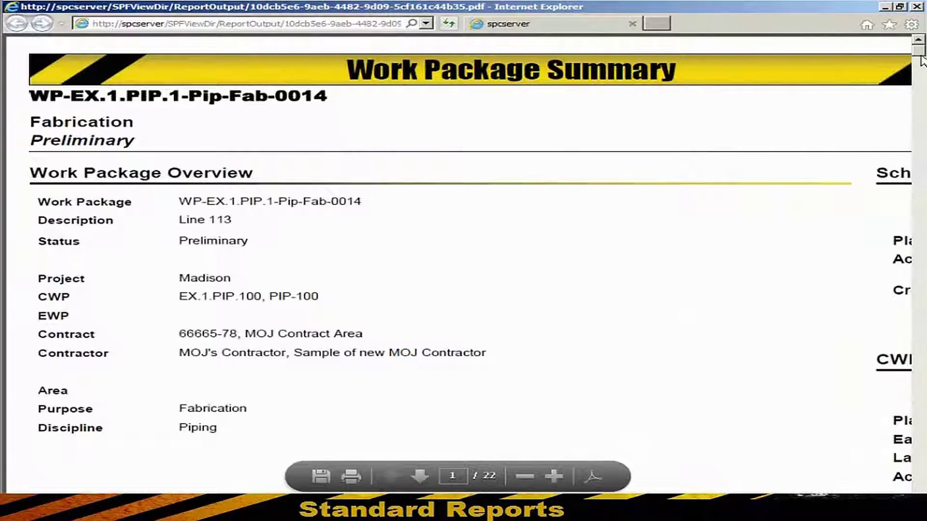
pyautogui.moveTo(348, 500); pyautogui.dragTo(749, 500)
pyautogui.hscroll(-15, 435, 387)
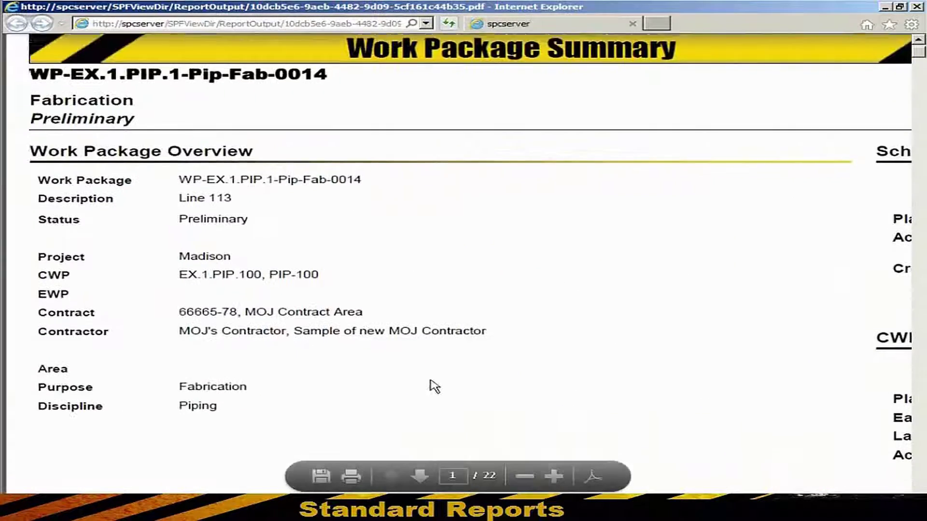
pyautogui.scroll(-2, 464, 434)
pyautogui.click(522, 478)
pyautogui.click(523, 478)
pyautogui.scroll(-3, 429, 330)
pyautogui.scroll(2, 430, 330)
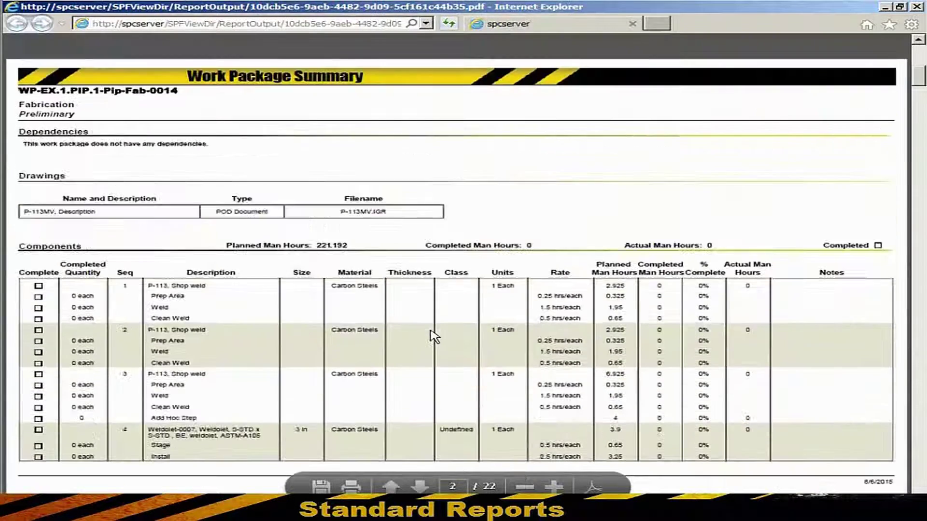
# Step: Examine the summary report's components, constraints, materials forecast, materials reservation and materials request sections
pyautogui.scroll(-10, 145, 279)
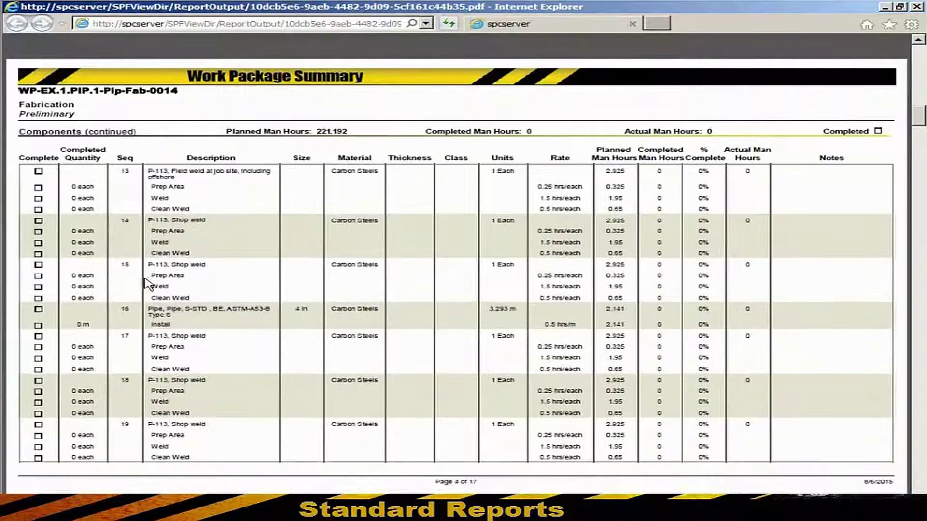
pyautogui.scroll(-2, 153, 290)
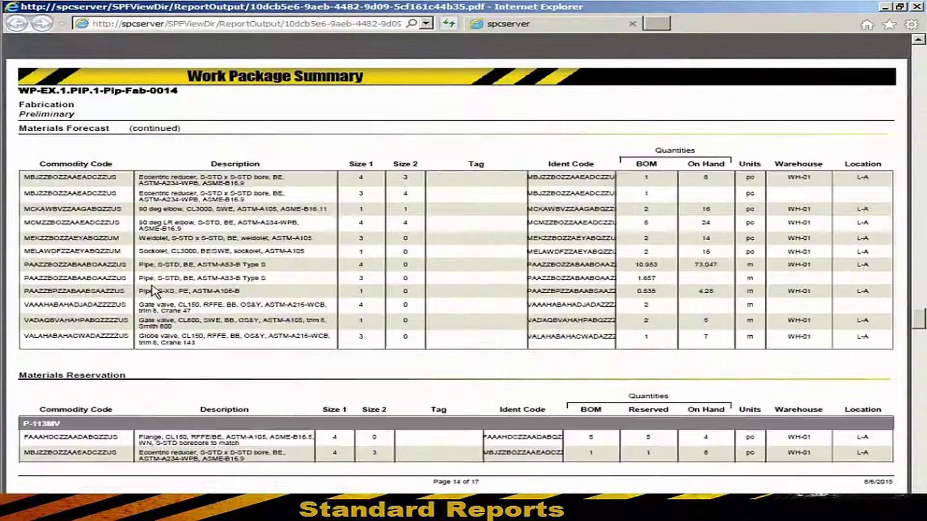
pyautogui.scroll(1, 26, 303)
pyautogui.moveTo(21, 276); pyautogui.dragTo(116, 282)
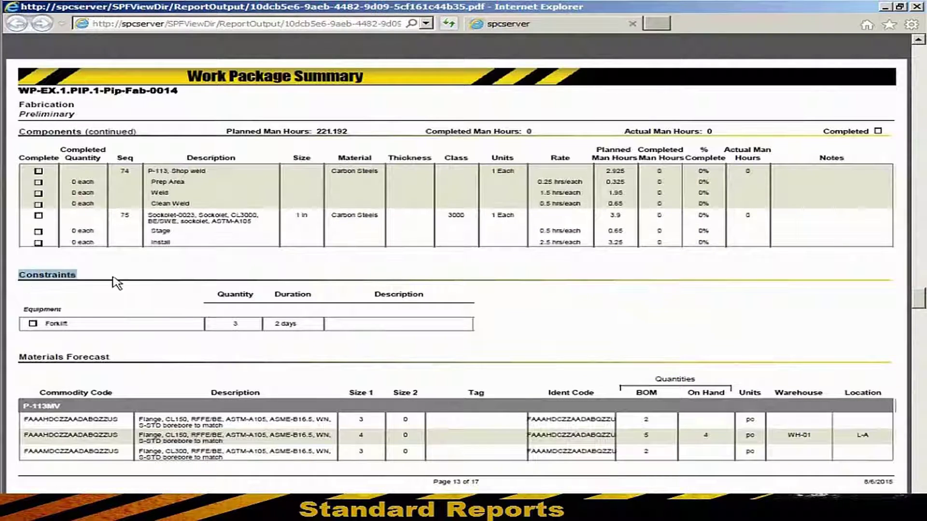
pyautogui.moveTo(54, 327); pyautogui.dragTo(296, 332)
pyautogui.moveTo(30, 365); pyautogui.dragTo(125, 362)
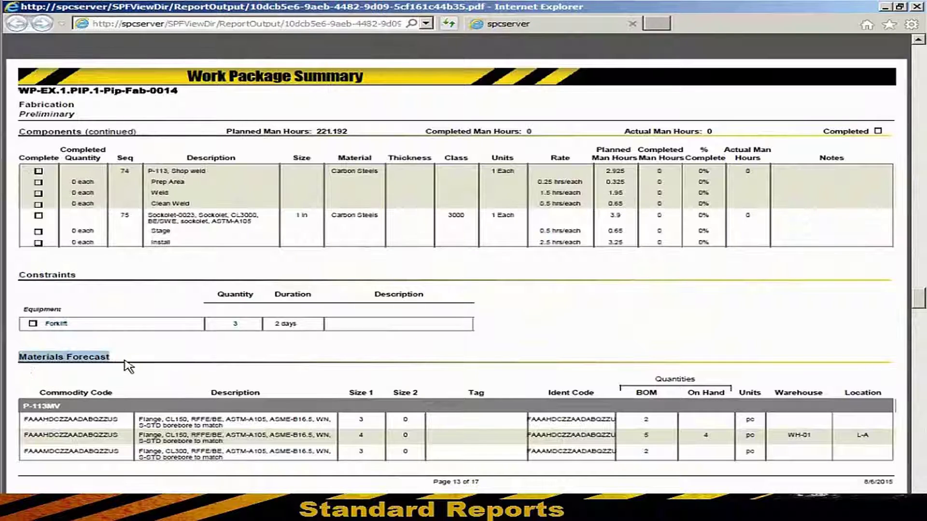
pyautogui.scroll(-2, 709, 379)
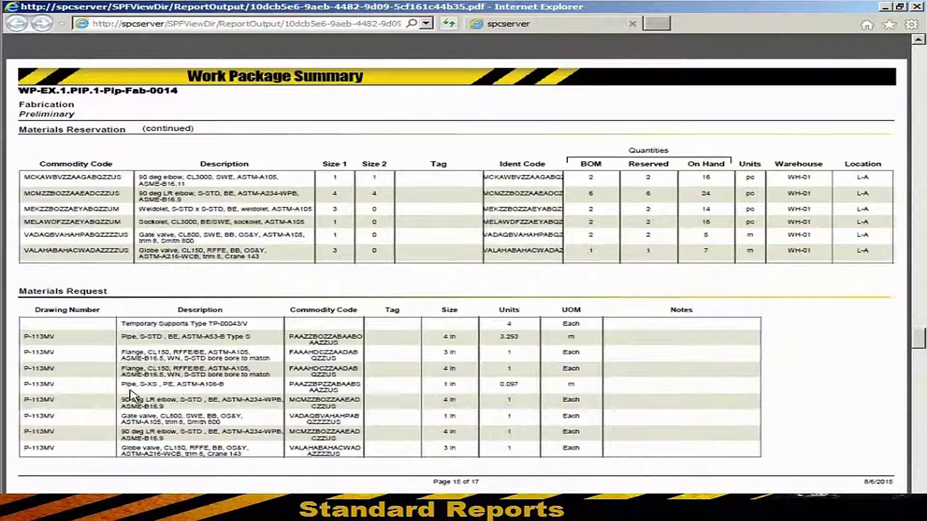
pyautogui.scroll(-4, 133, 396)
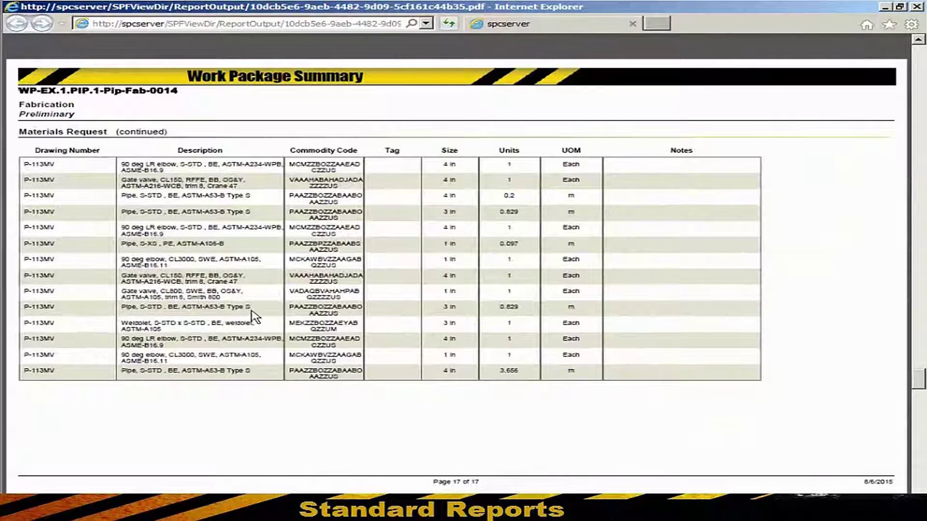
# Step: Examine the report's appended FIWP piping checklist and annotated model snapshot
pyautogui.scroll(-3, 254, 317)
pyautogui.scroll(-6, 211, 302)
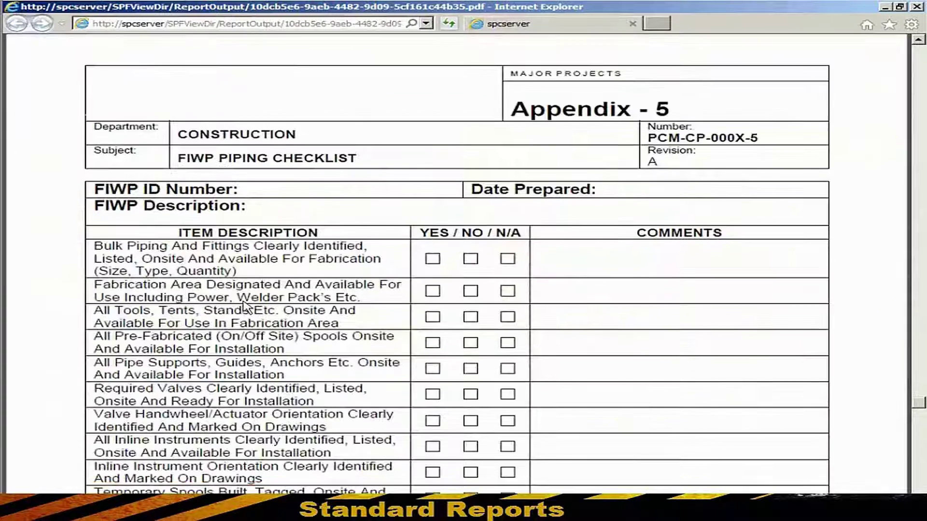
pyautogui.click(917, 459)
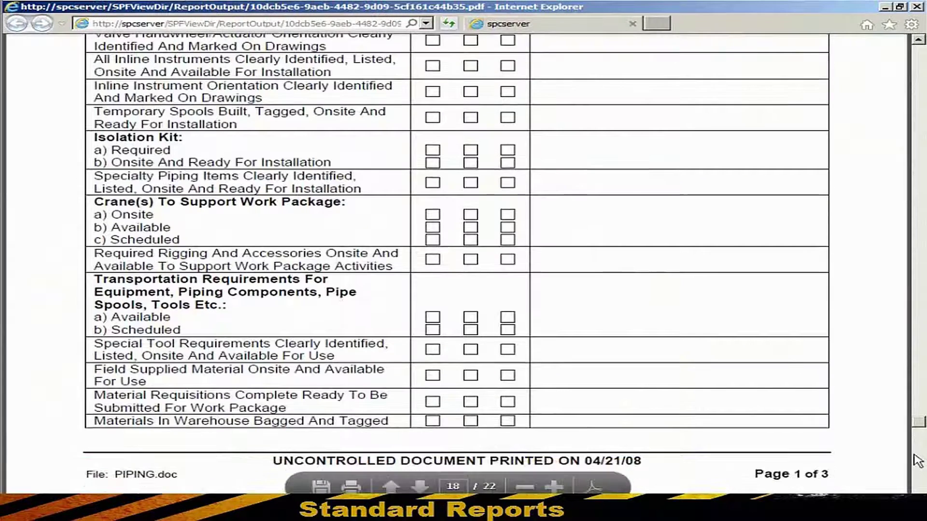
pyautogui.click(917, 458)
pyautogui.click(918, 461)
pyautogui.click(921, 481)
pyautogui.click(920, 482)
pyautogui.click(920, 482)
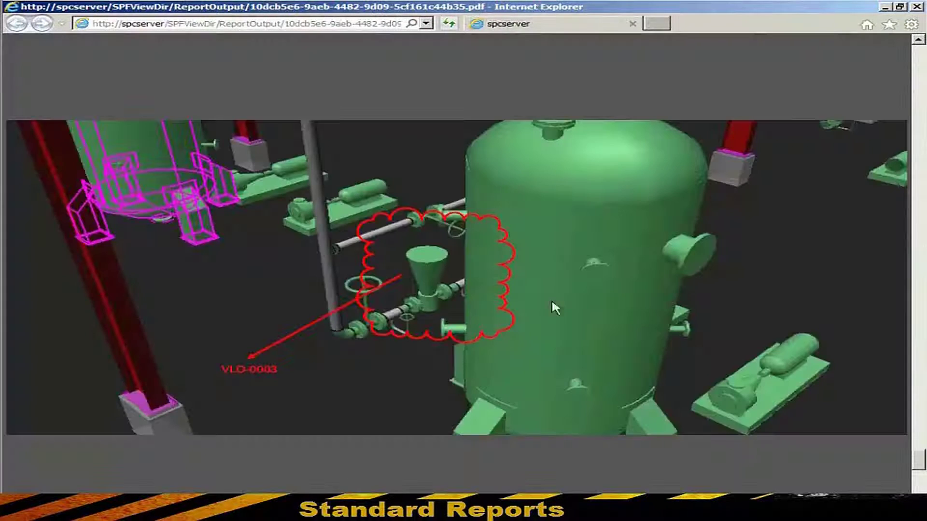
pyautogui.click(919, 487)
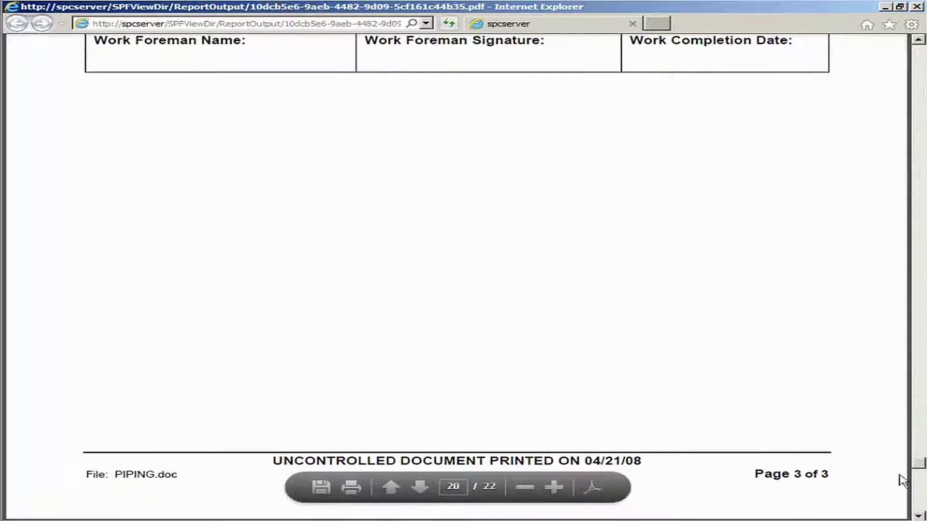
pyautogui.scroll(-3, 911, 200)
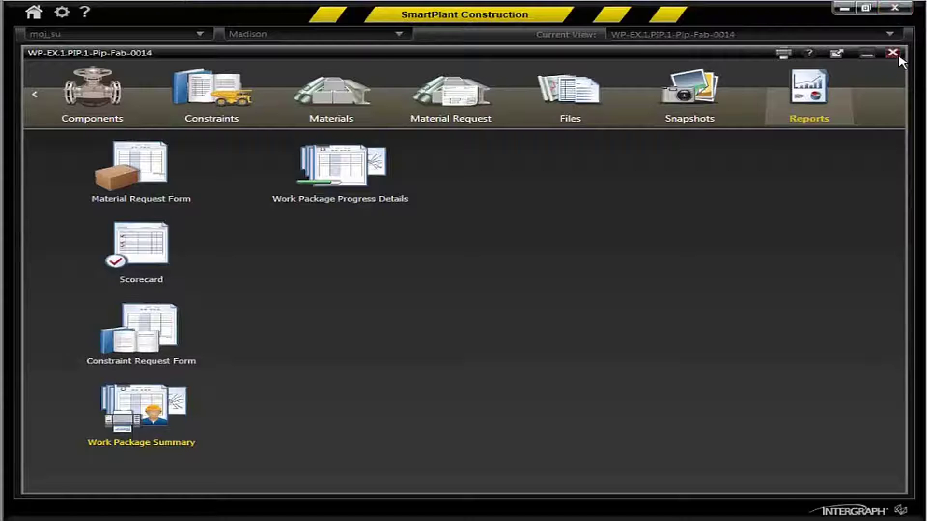
# Step: Filter the 3D model by package WP-EX.1.PIP.1-Pip-Fab-0014 and fit the view to its components
pyautogui.click(894, 53)
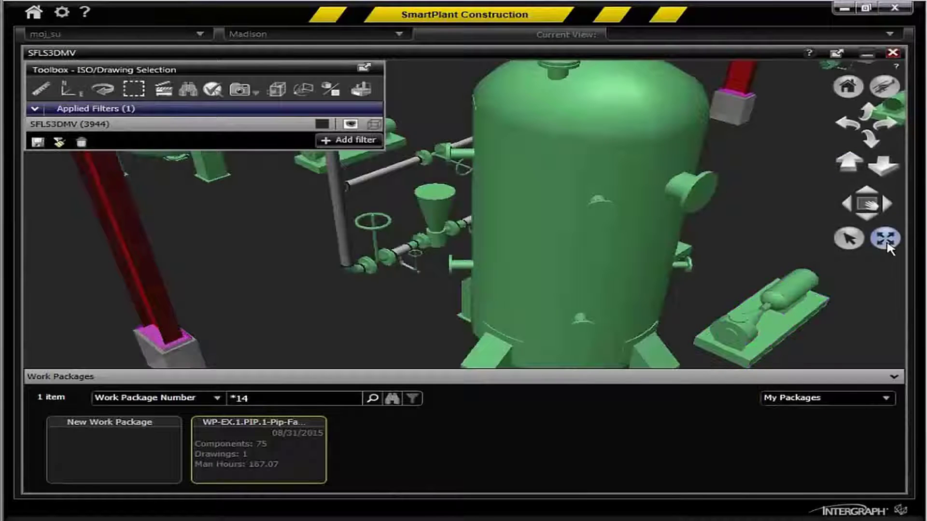
pyautogui.click(885, 238)
pyautogui.click(362, 141)
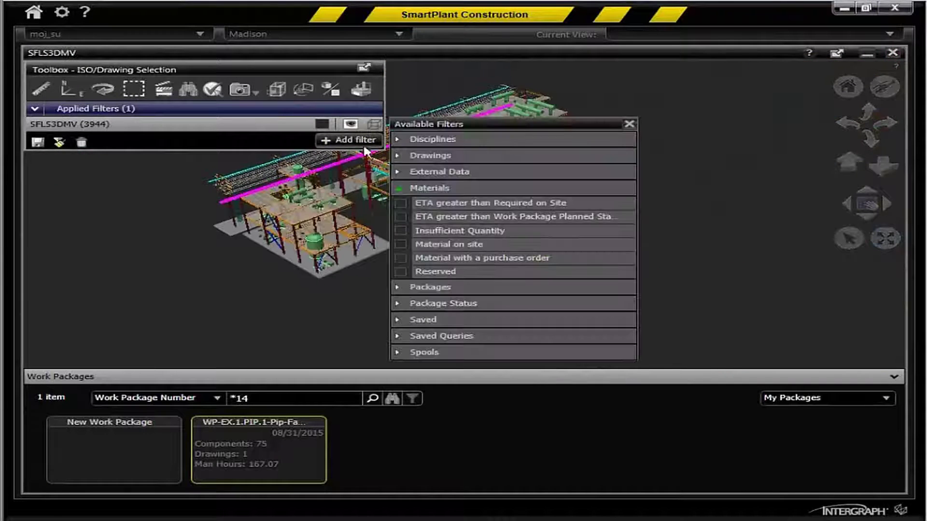
pyautogui.click(399, 187)
pyautogui.click(401, 204)
pyautogui.click(480, 220)
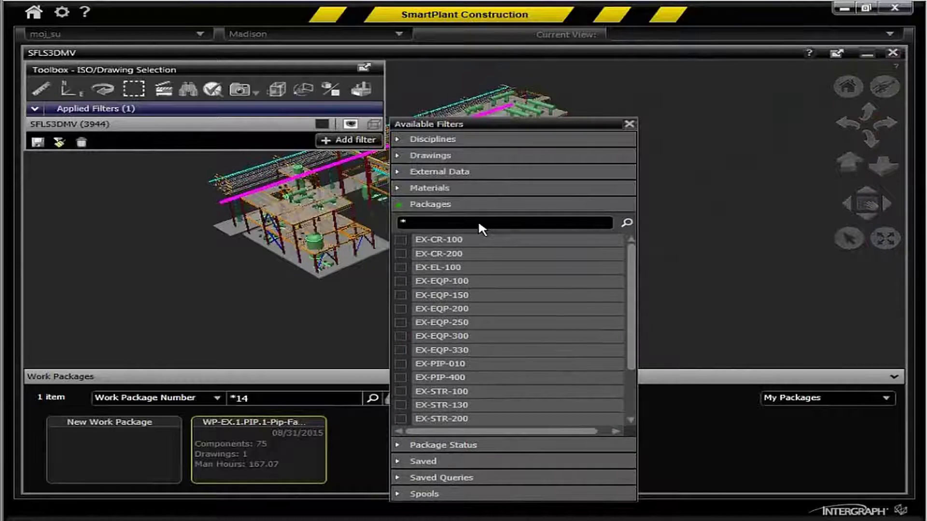
pyautogui.write('14')
pyautogui.click(626, 223)
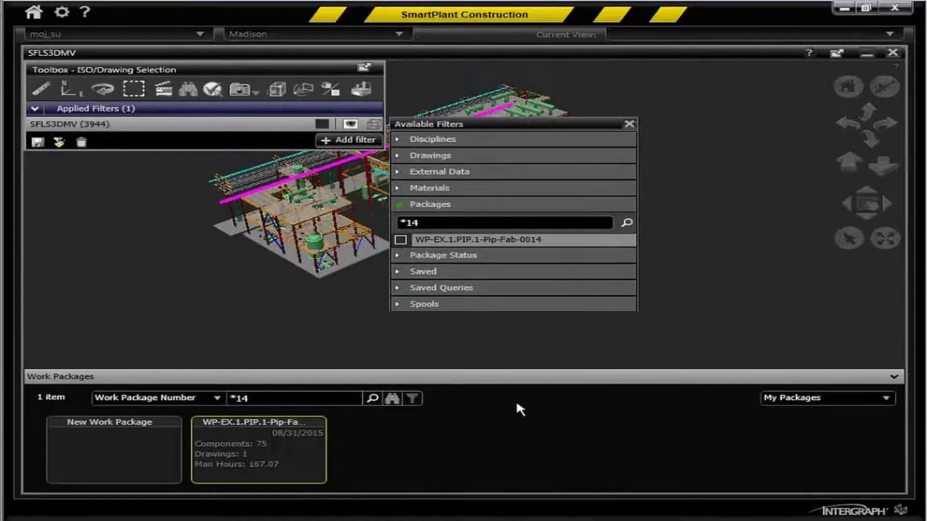
pyautogui.click(629, 124)
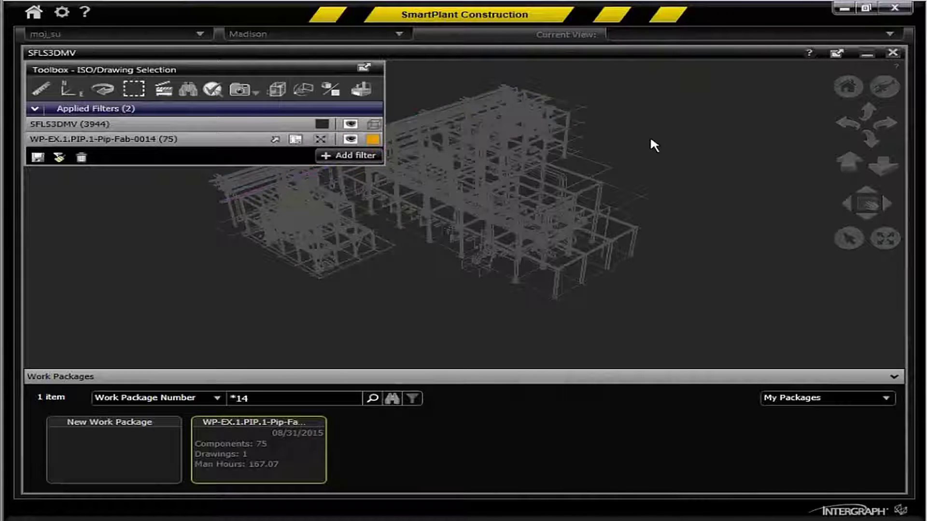
pyautogui.click(323, 140)
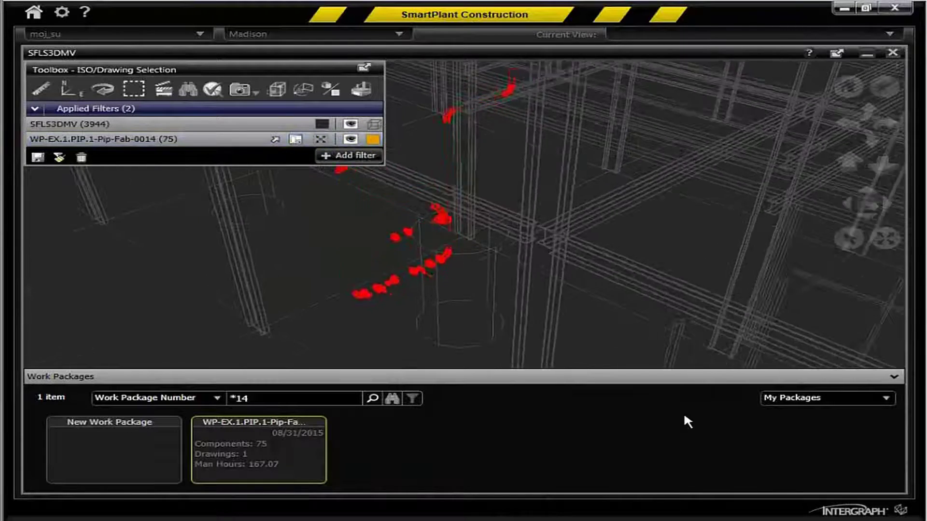